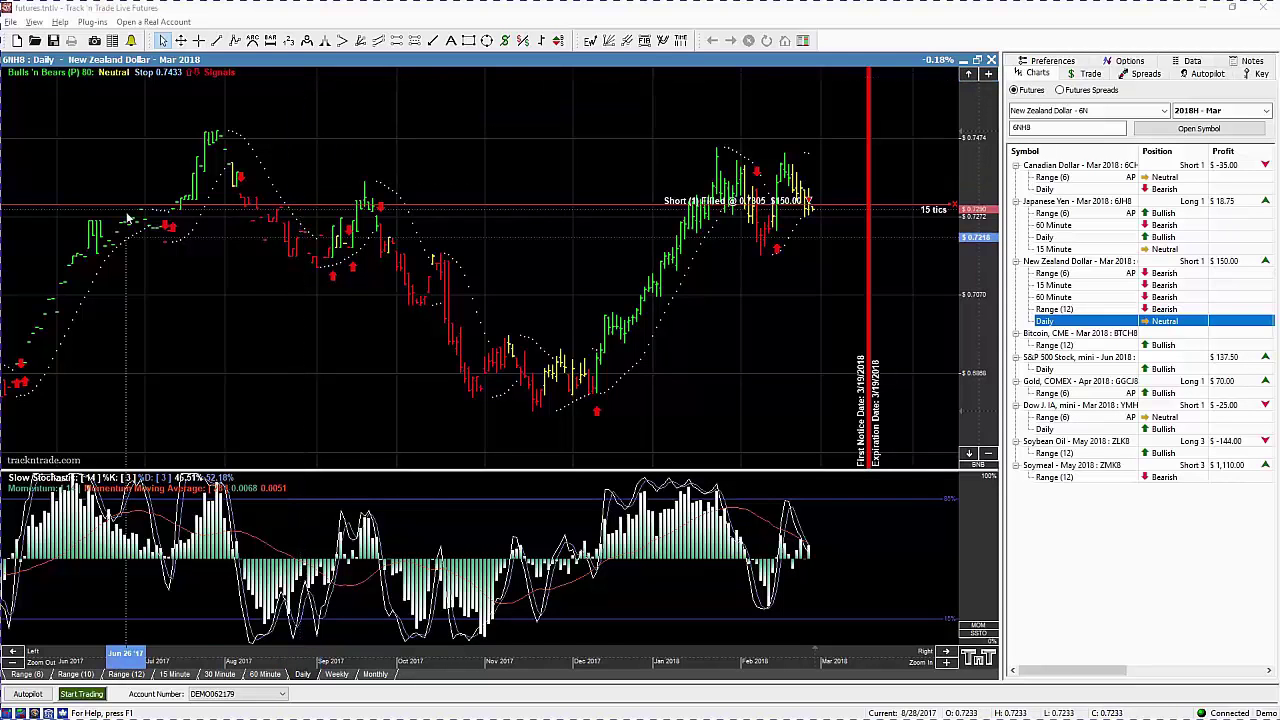
Draw a head and shoulders pattern over the June to September 2017 highs and extend its neckline farther back in time
left_click(307, 40)
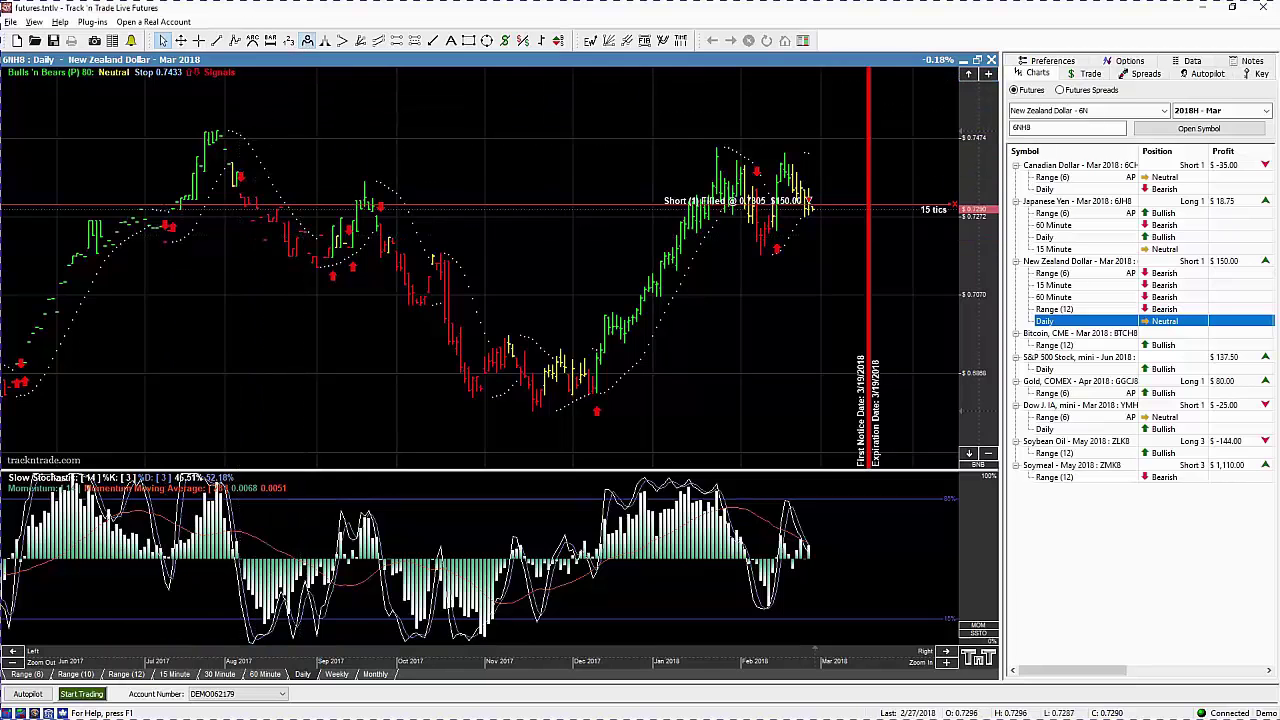
left_click(85, 216)
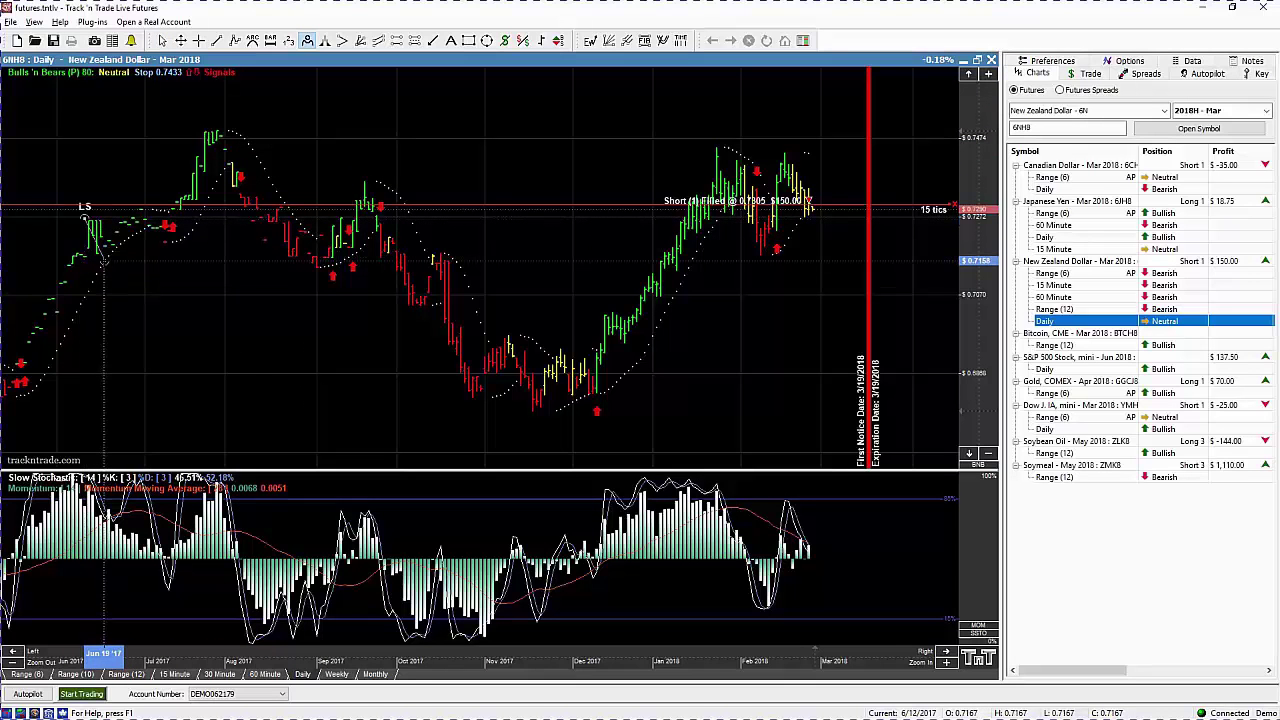
left_click(204, 121)
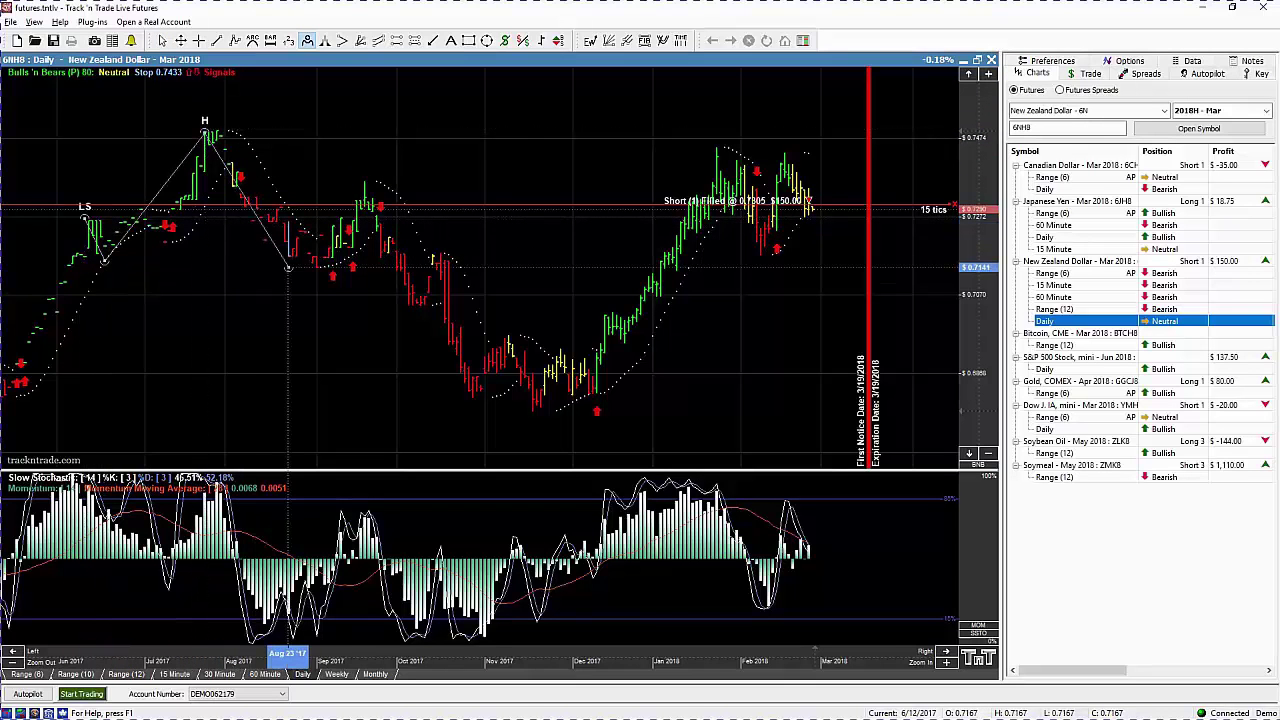
left_click(313, 271)
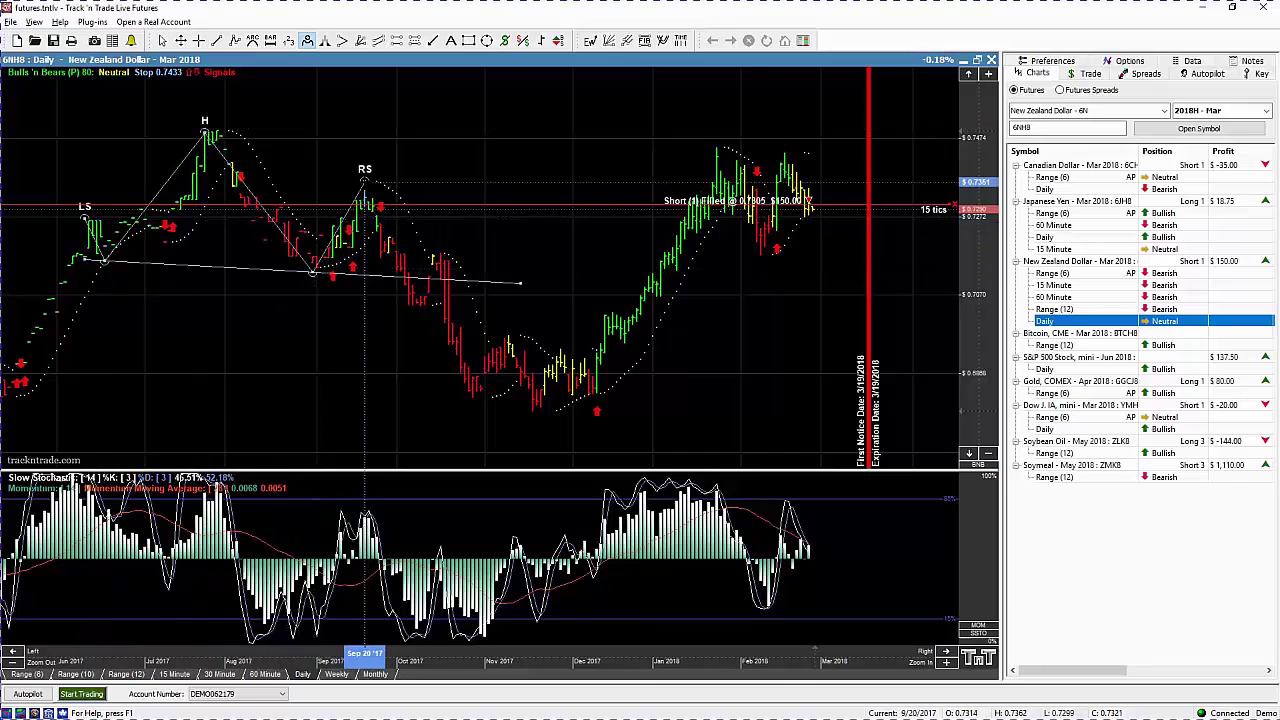
left_click_drag(86, 262, 28, 258)
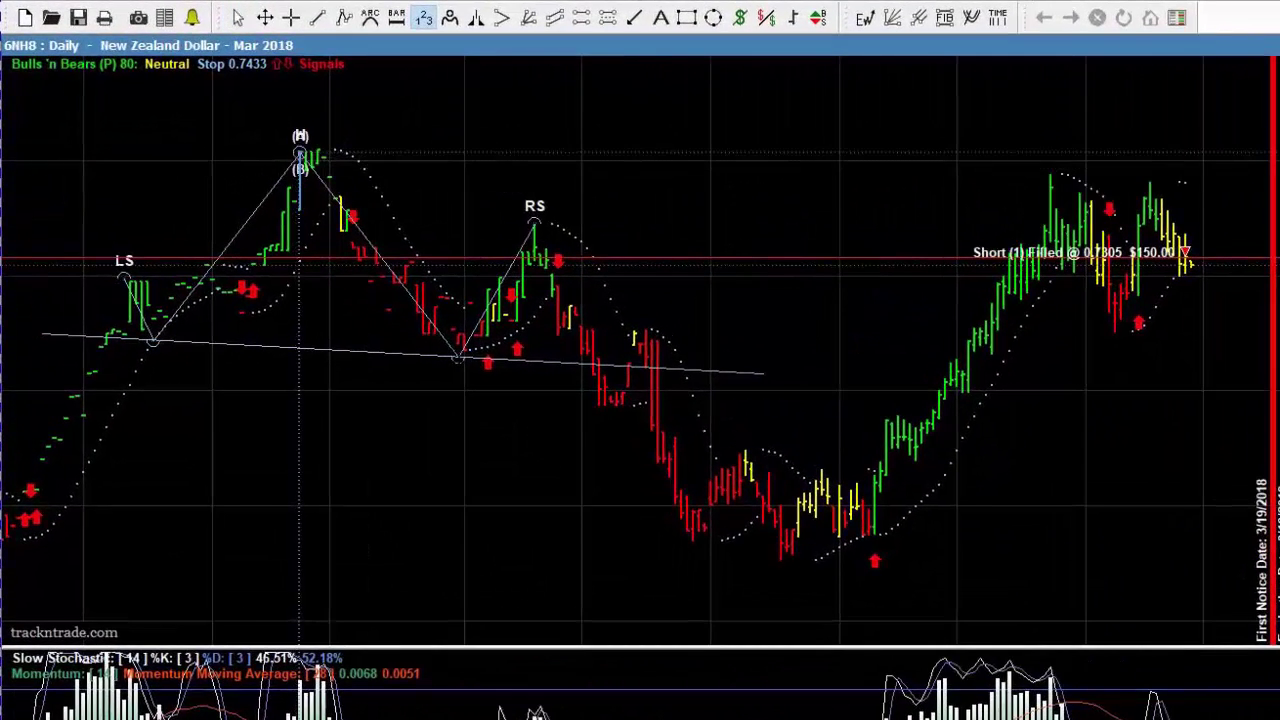
Place an A-B-C Fibonacci projection from the head's high through the late-August neckline low to the right shoulder's high
left_click(458, 360)
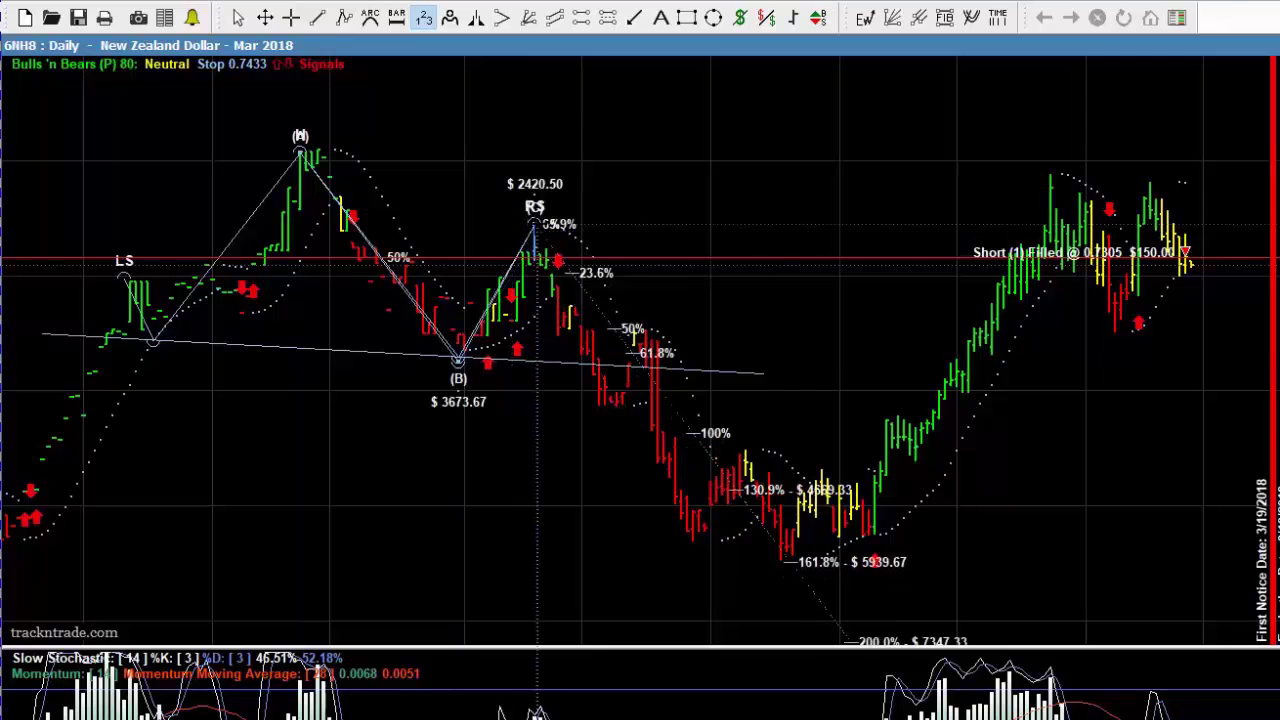
left_click(817, 588)
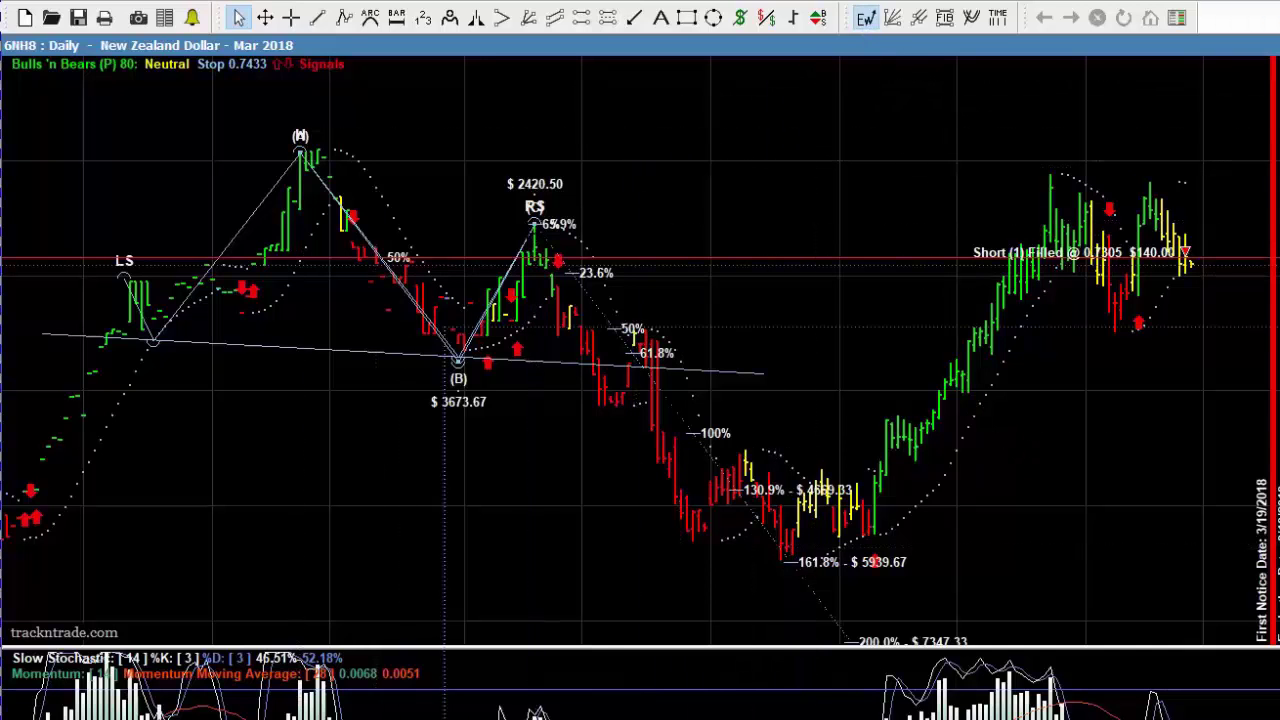
Draw an Elliott Wave from the right shoulder's high, placing points 1 to 5 on the decline's swings and A, B, C on the rebound
left_click(535, 222)
left_click(604, 405)
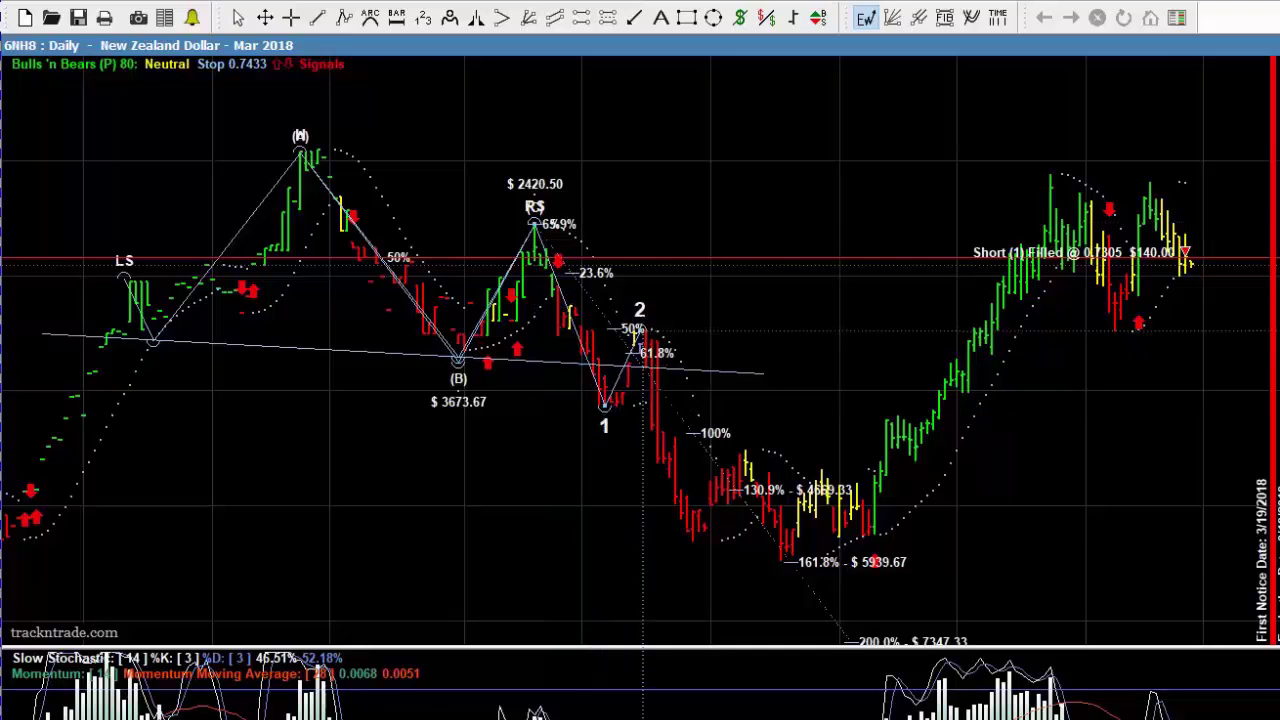
left_click(638, 331)
left_click(692, 540)
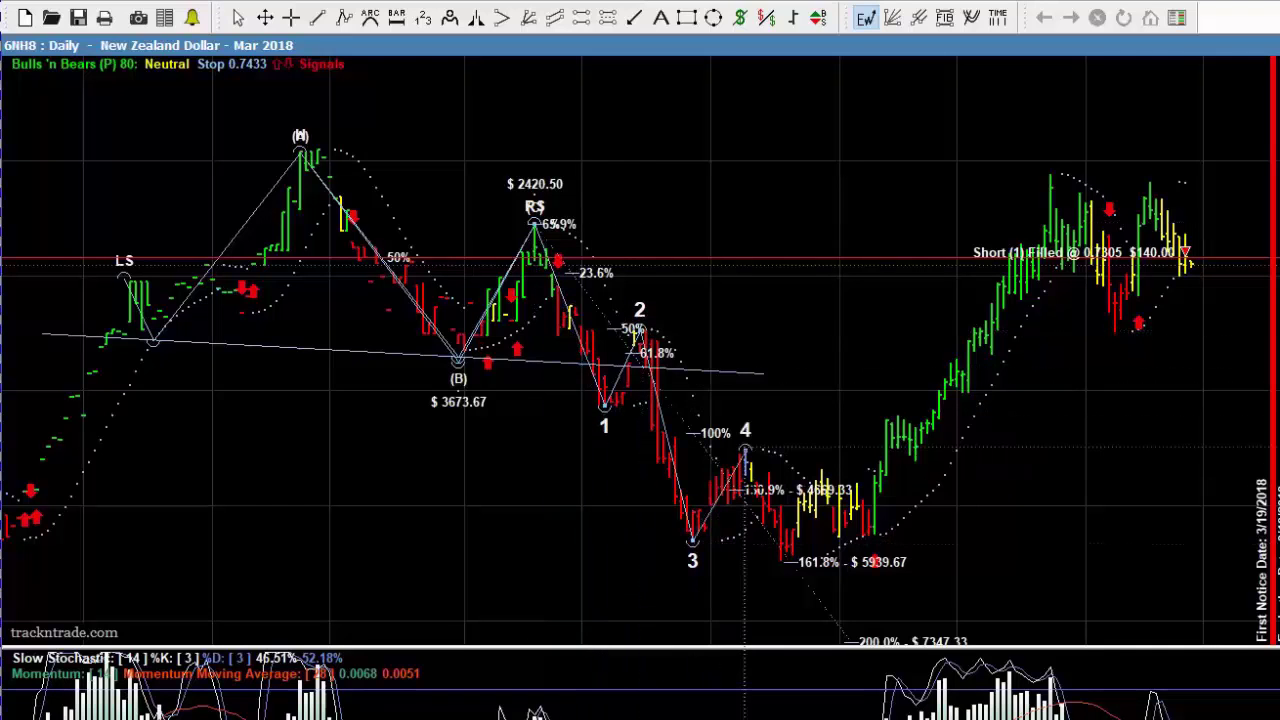
left_click(745, 452)
left_click(780, 560)
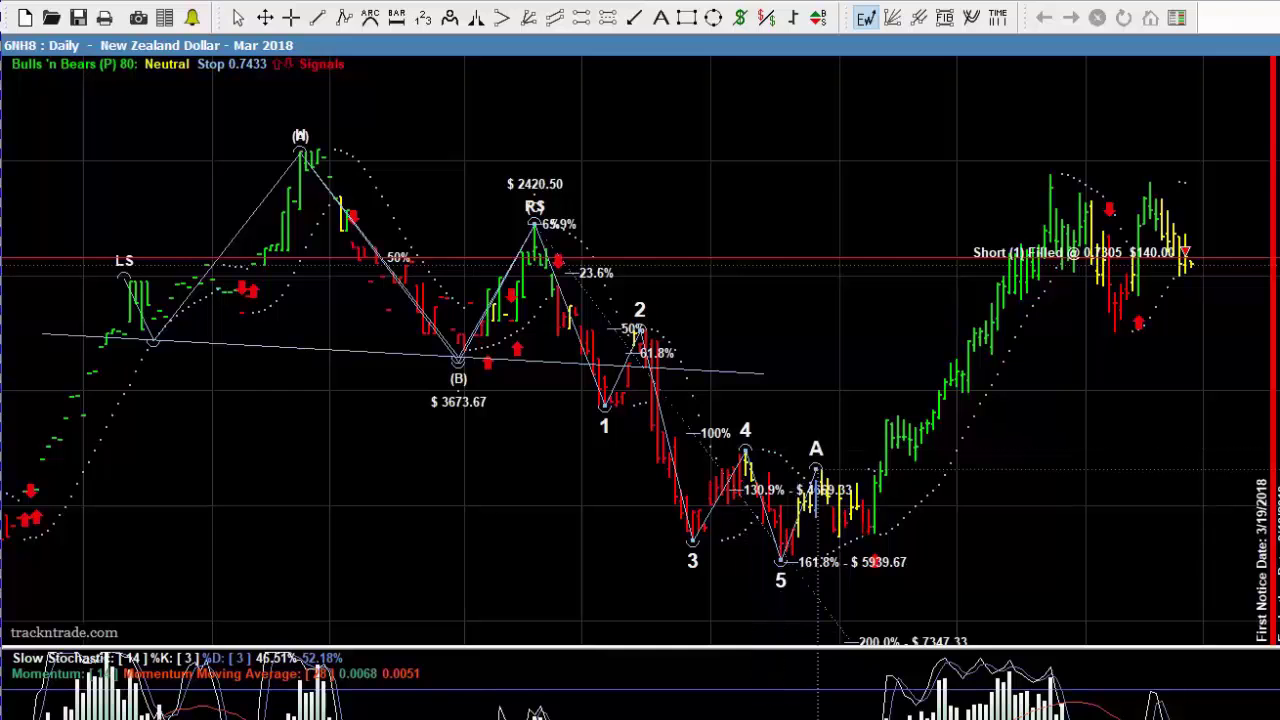
left_click(816, 470)
left_click(862, 535)
left_click(903, 420)
key("Escape")
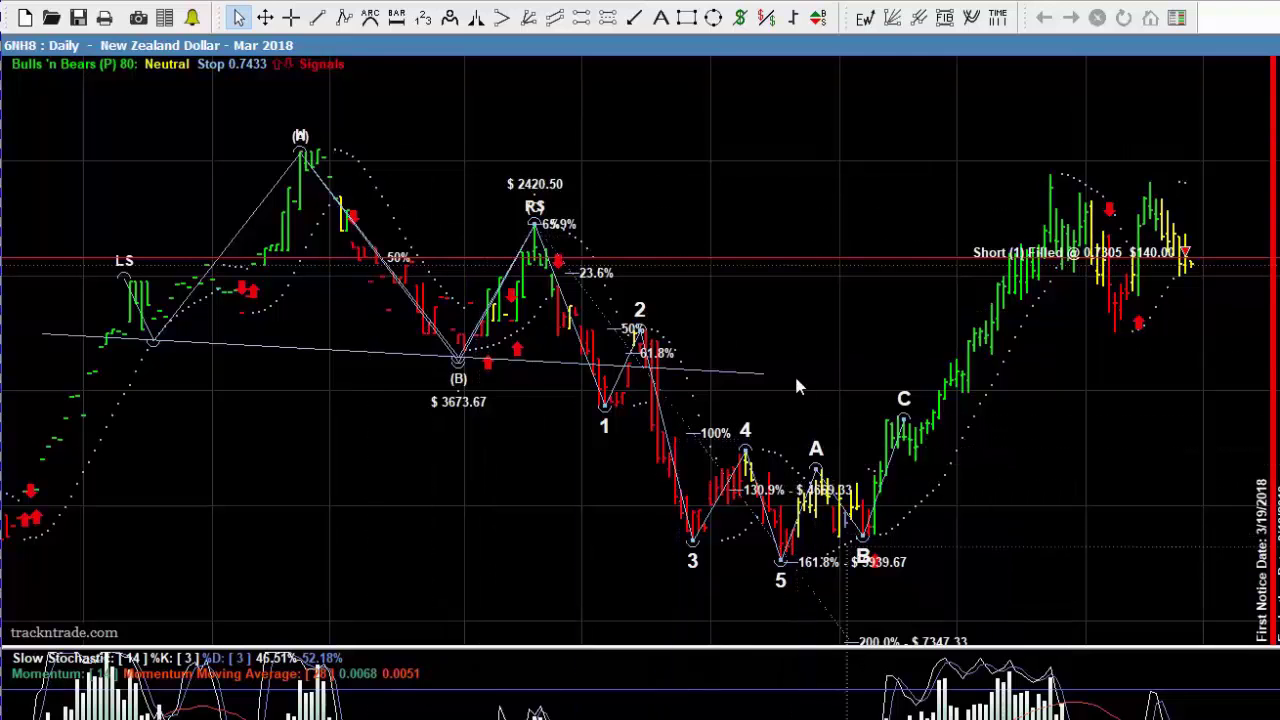
Draw an inverse head and shoulders pattern on the market lows, with shoulders at points 3 and B and the head at 5
left_click(450, 17)
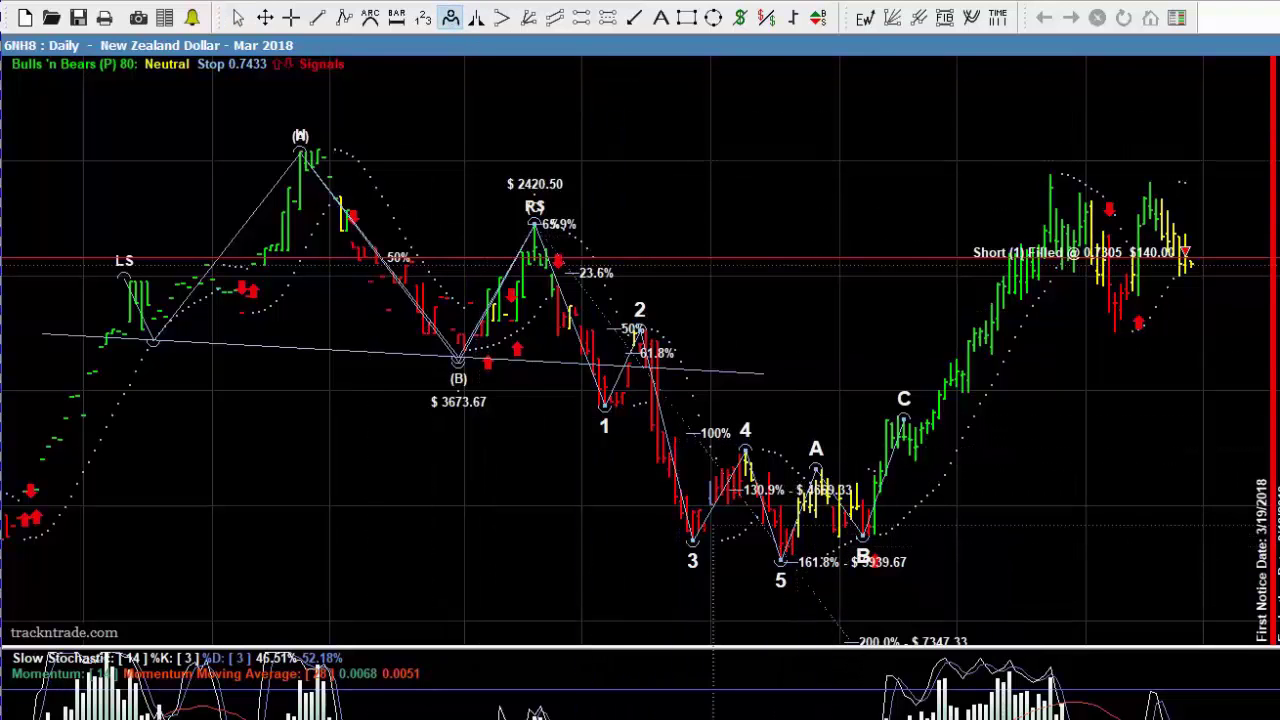
left_click(692, 540)
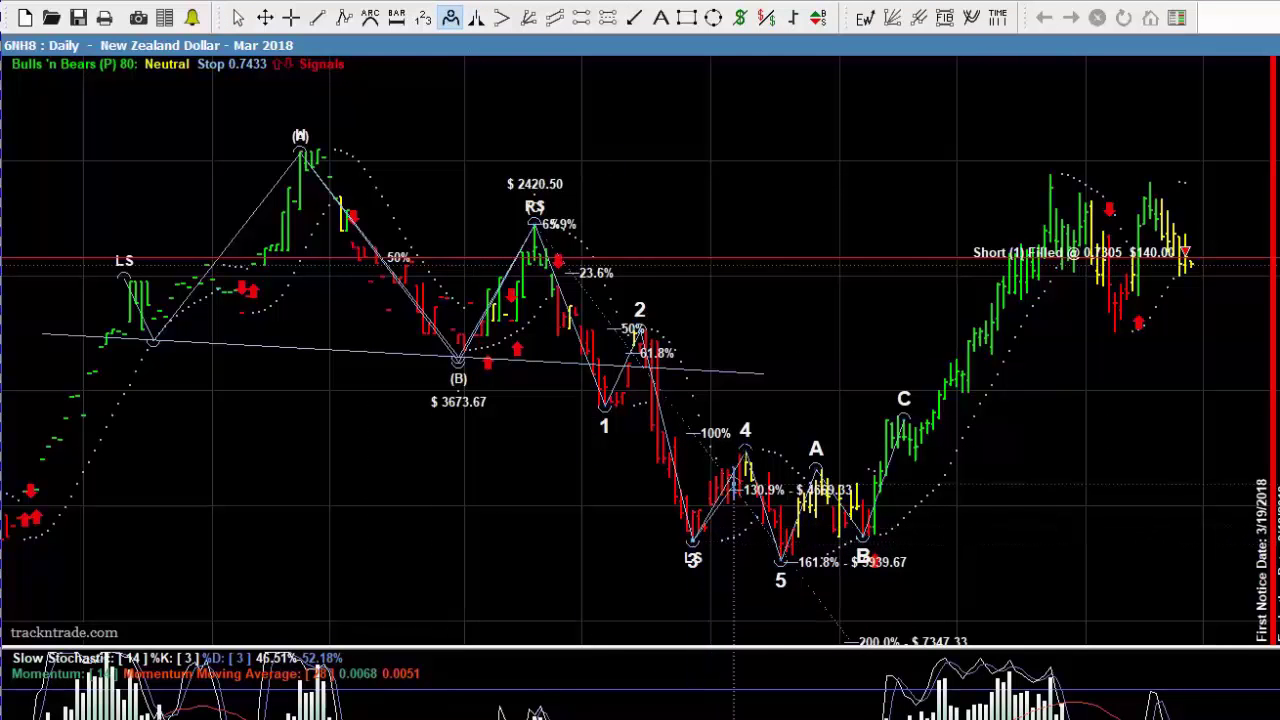
left_click(745, 452)
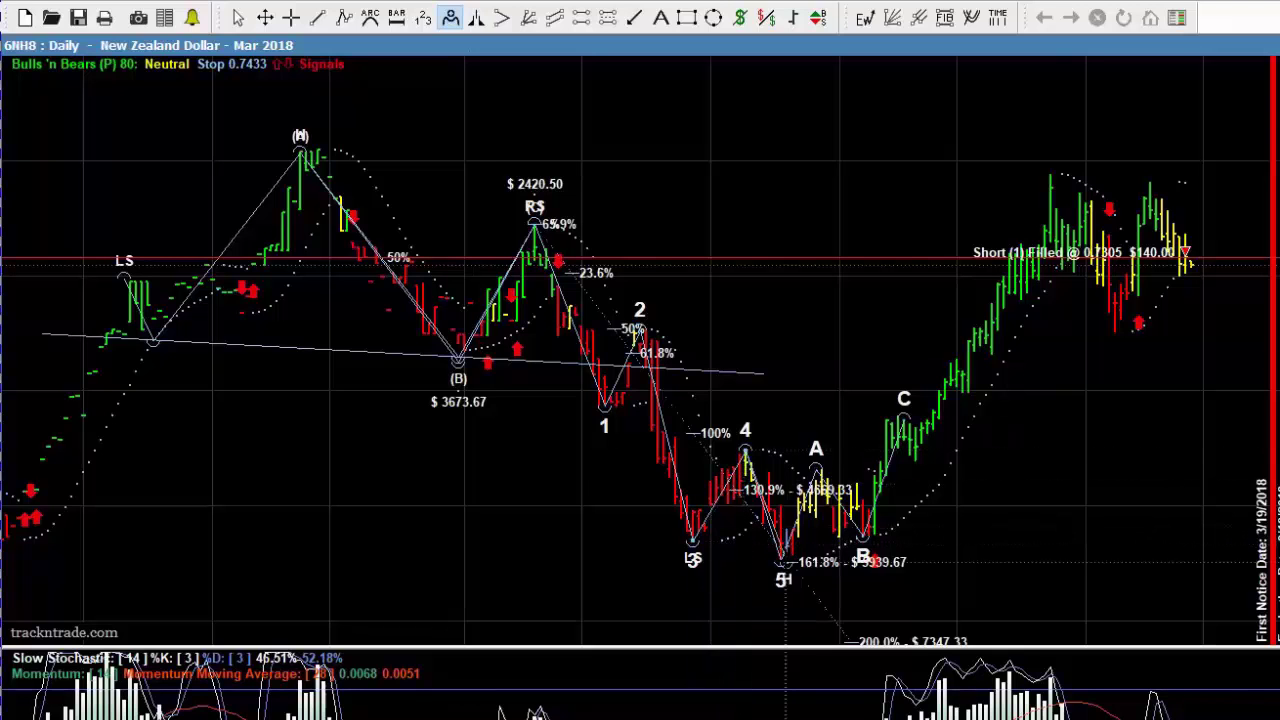
left_click(783, 558)
left_click(818, 468)
left_click(862, 540)
Draw an arrow slanting down to the neckline breakout above the inverse pattern's right shoulder
left_click(634, 17)
left_click_drag(757, 296, 862, 466)
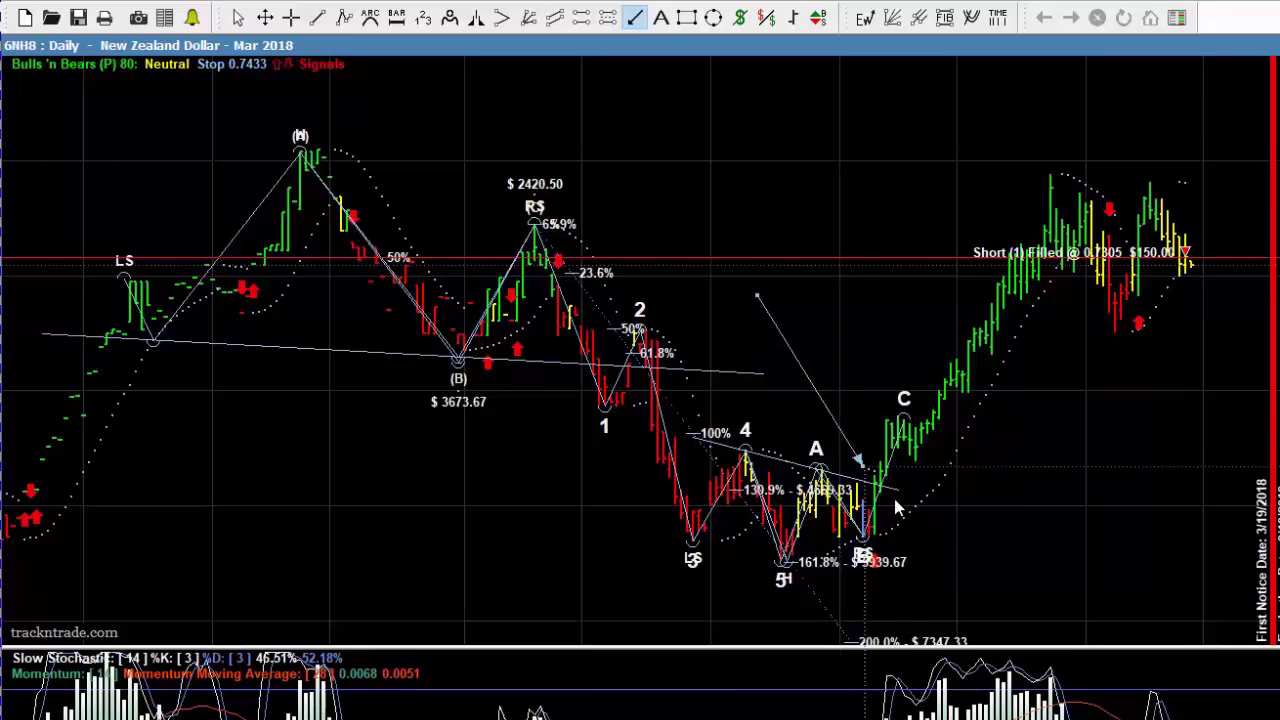
left_click(634, 17)
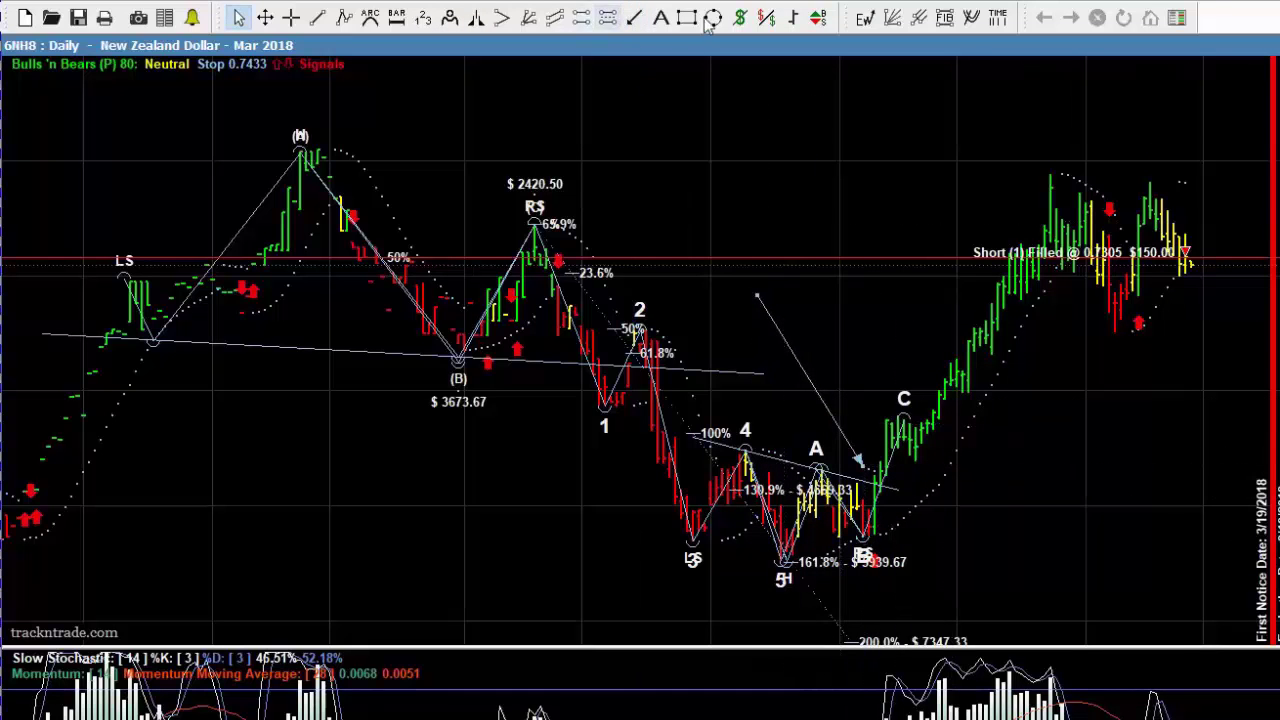
Draw a small pennant around the price consolidation at point C
left_click(501, 20)
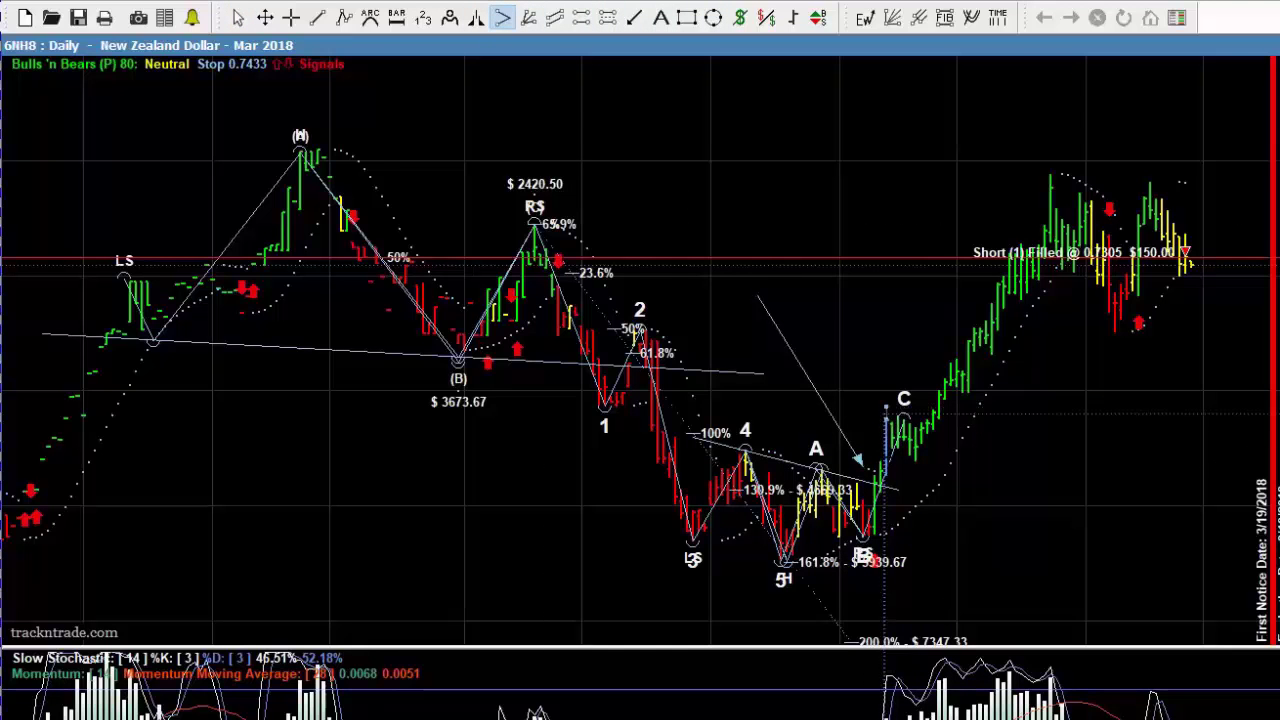
left_click(962, 447)
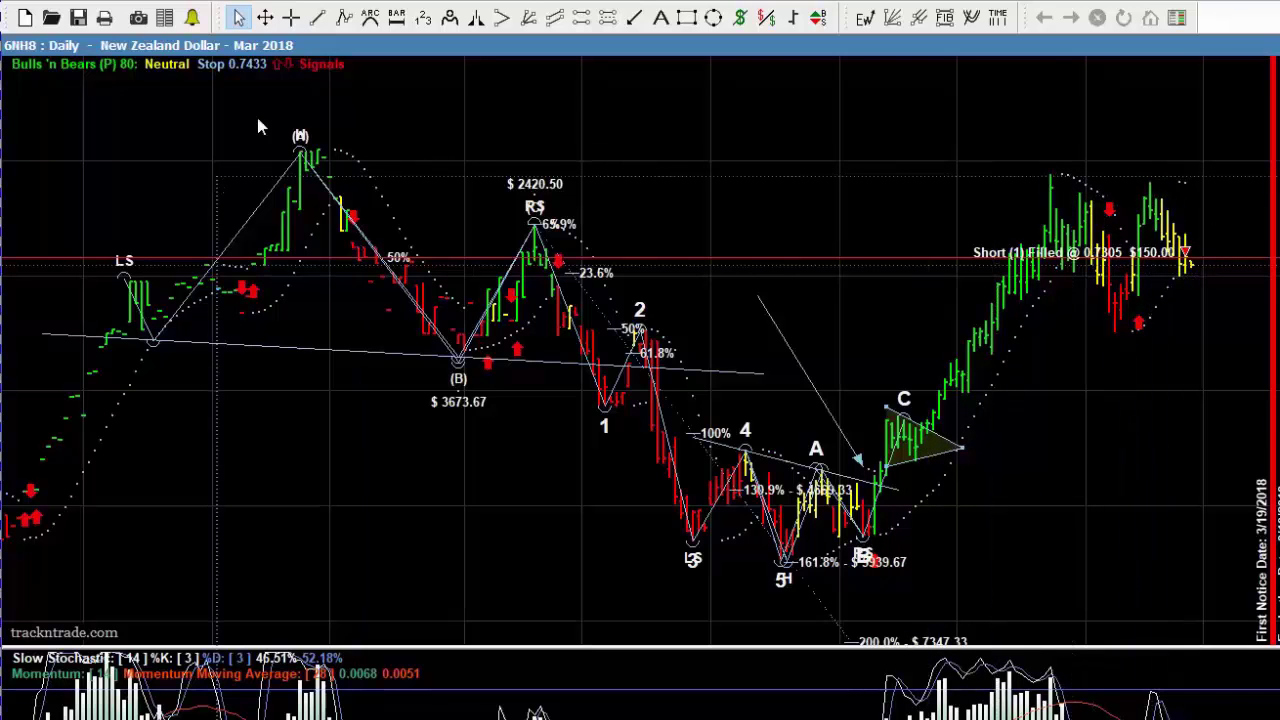
Draw a horizontal resistance line at the January 2018 high near 0.7450
left_click(291, 17)
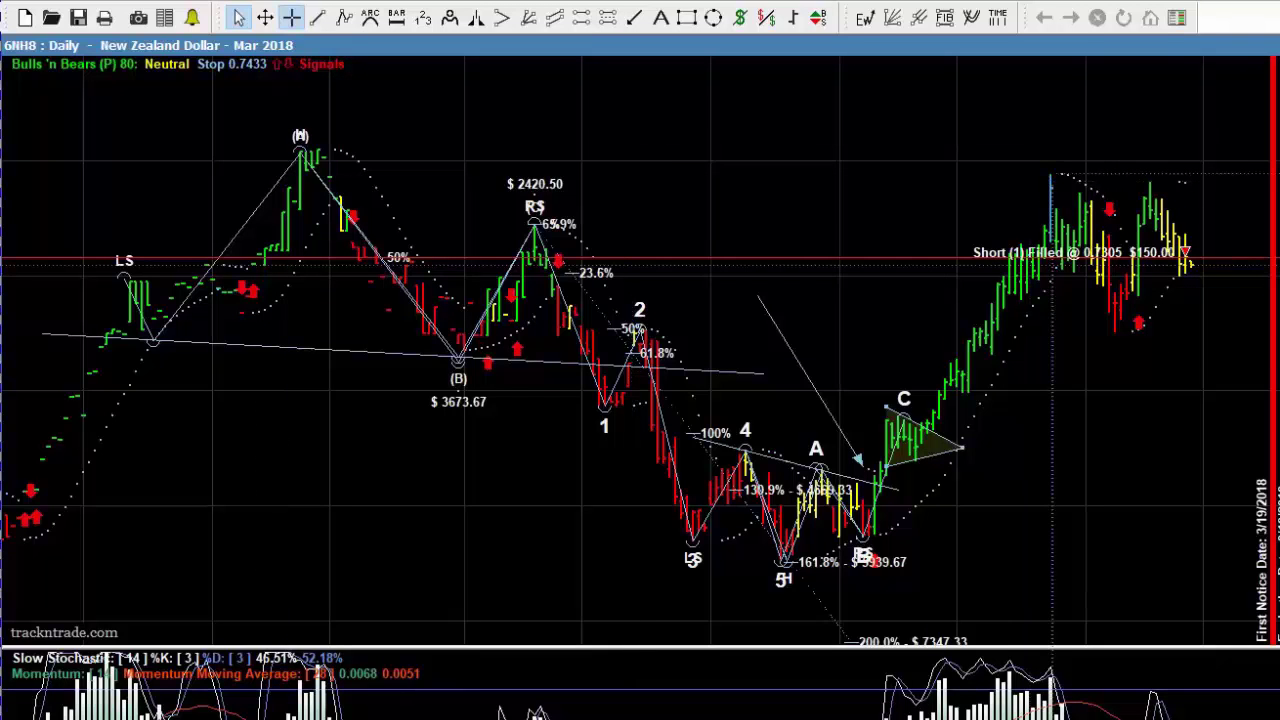
left_click(1050, 176)
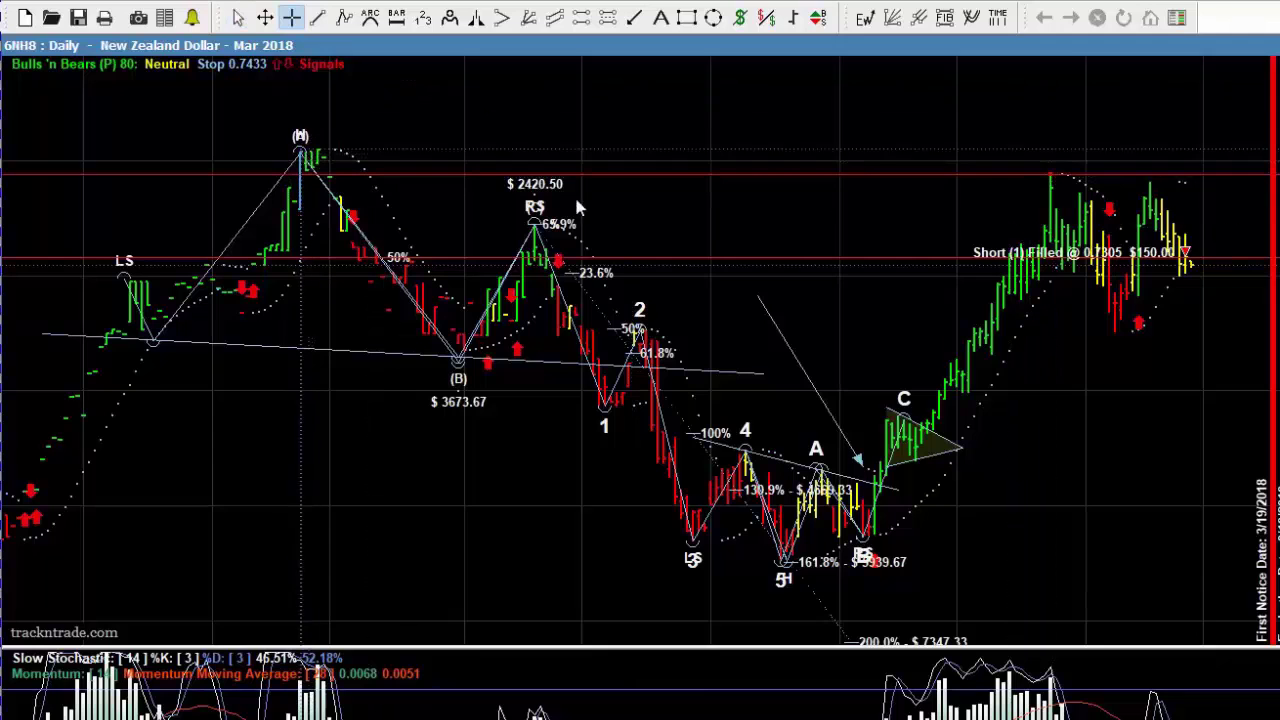
key("Escape")
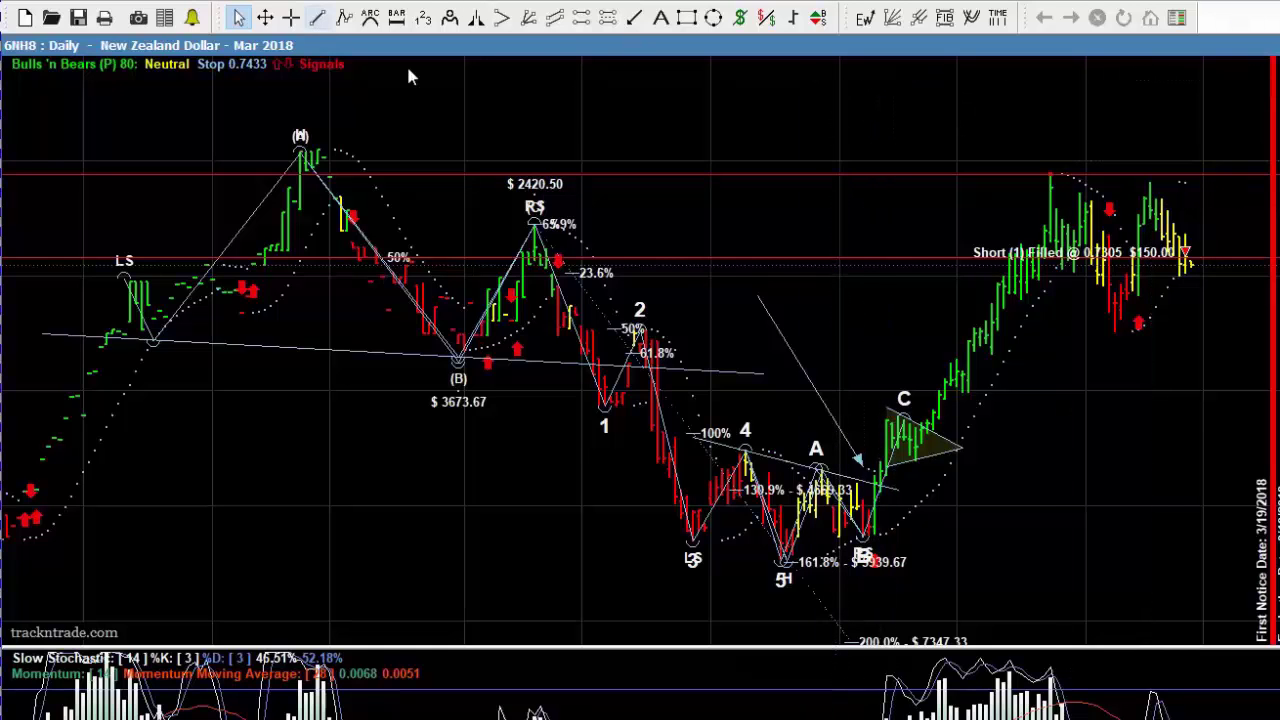
Draw a falling trend line over the January and February 2018 highs and adjust its starting end to fit both peaks
left_click(317, 17)
left_click_drag(960, 152, 1236, 192)
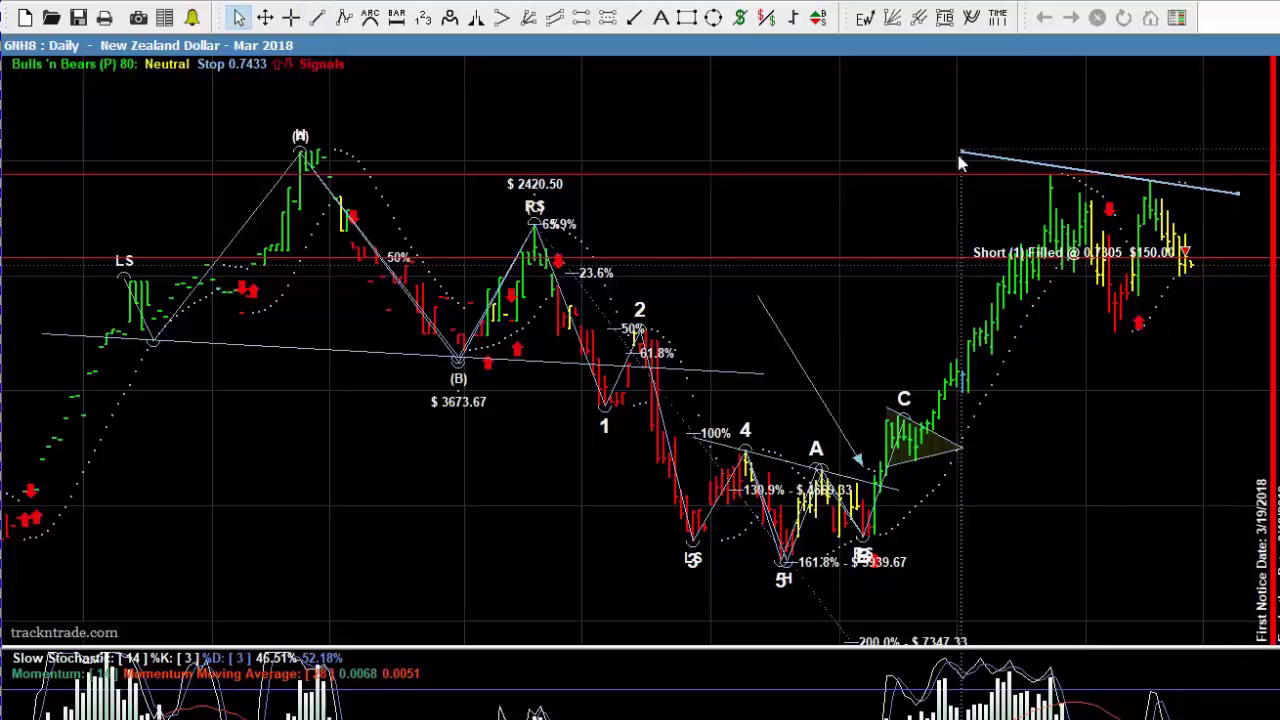
left_click_drag(956, 152, 958, 166)
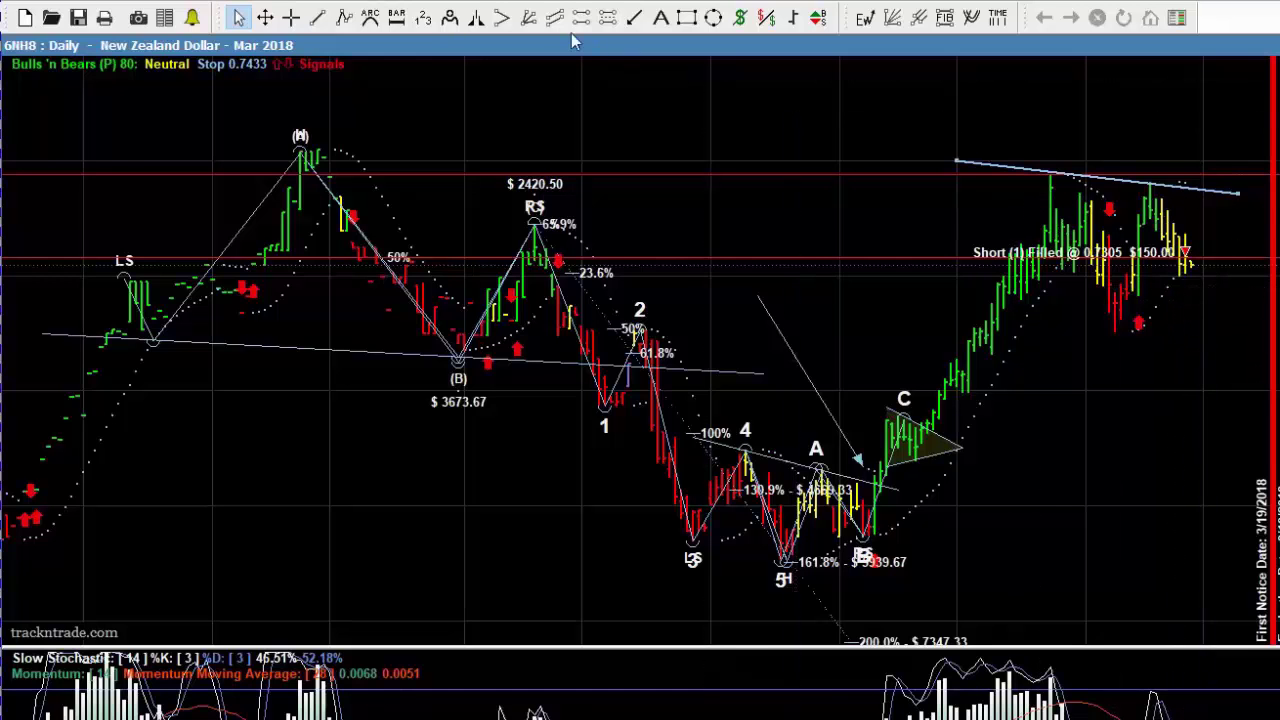
Draw a large wedge from the January 2018 high, with its lower edge rising along the February low and its start stretched back to the small pennant
left_click(503, 17)
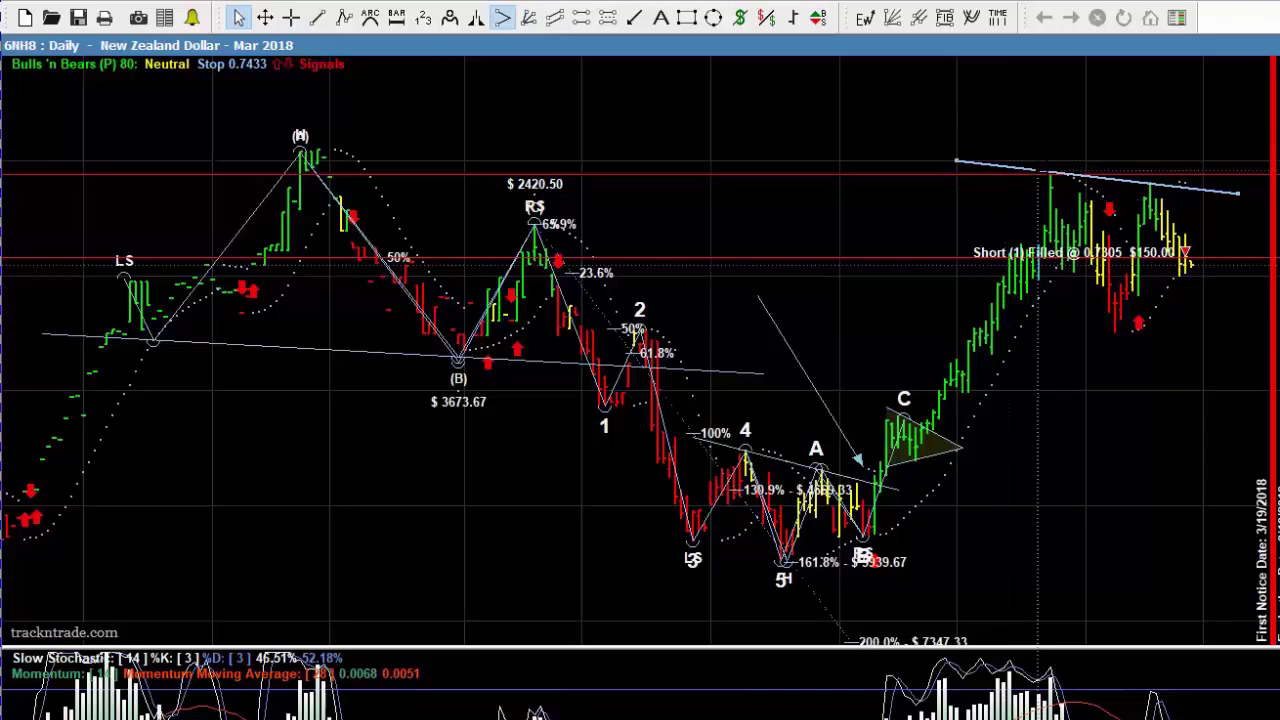
left_click(968, 412)
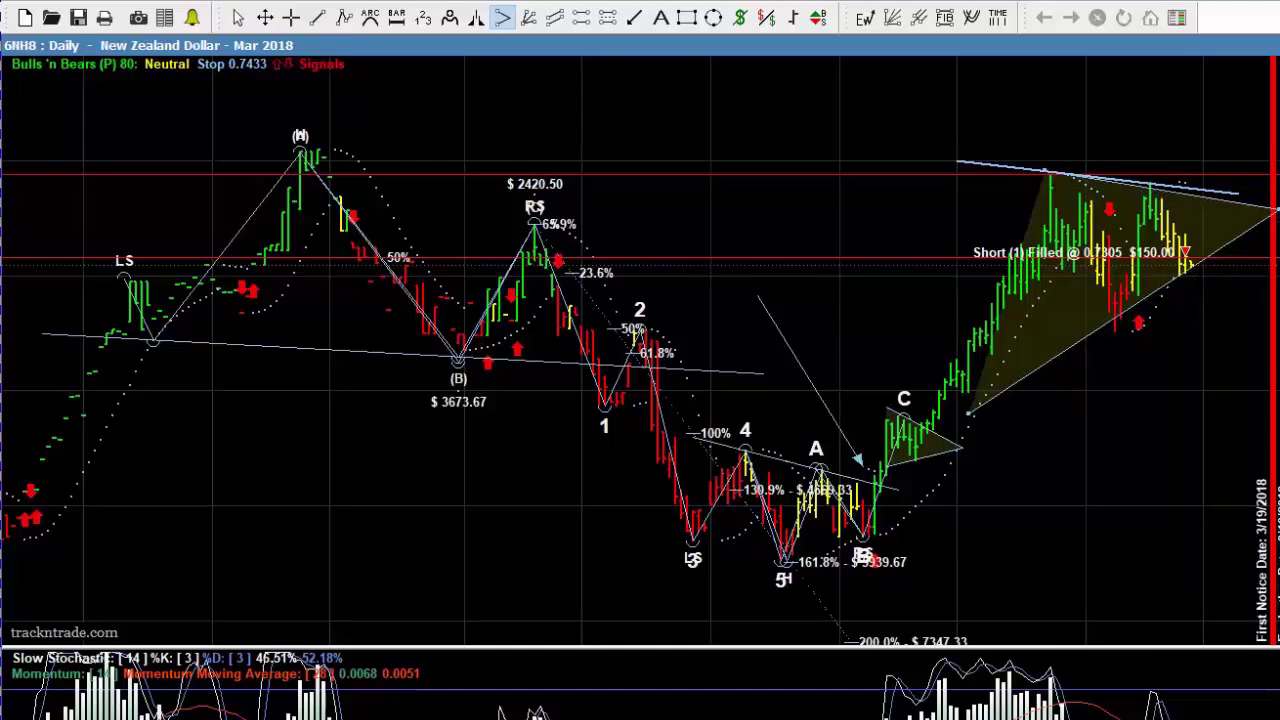
left_click(970, 418)
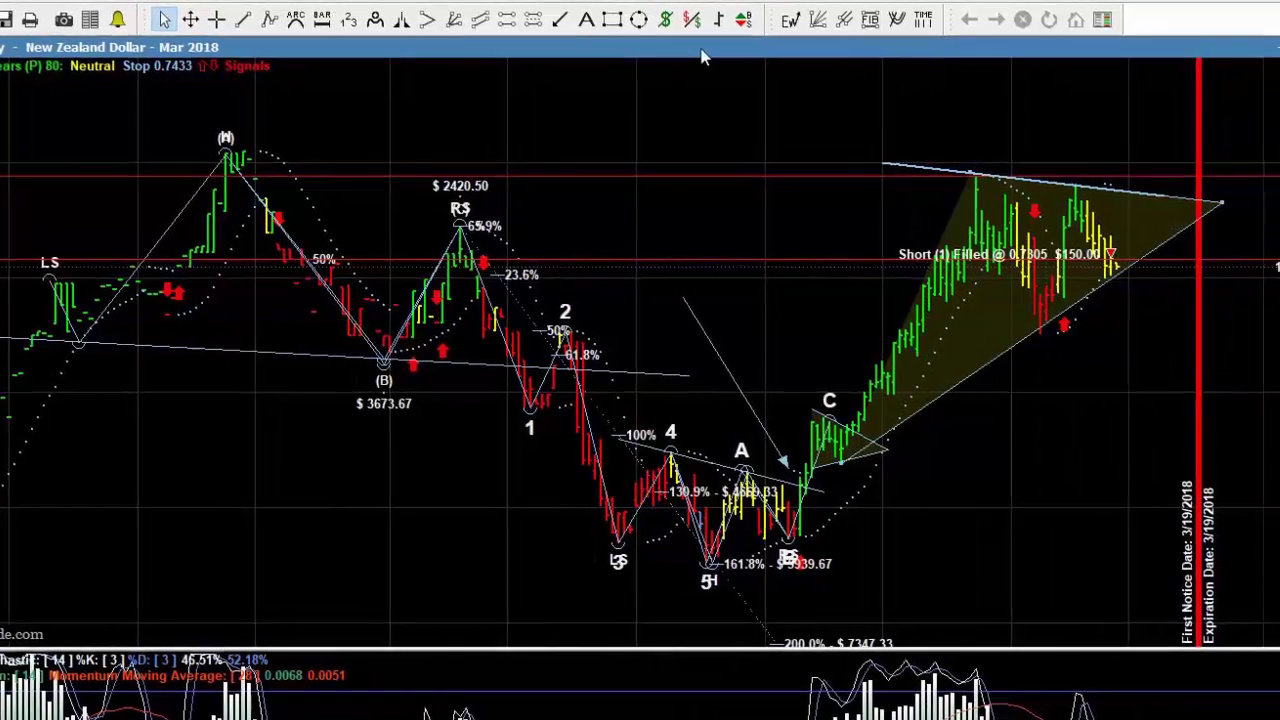
Draw an arrow from the latest price bars down through the wedge's lower edge to about 0.7070
left_click(466, 22)
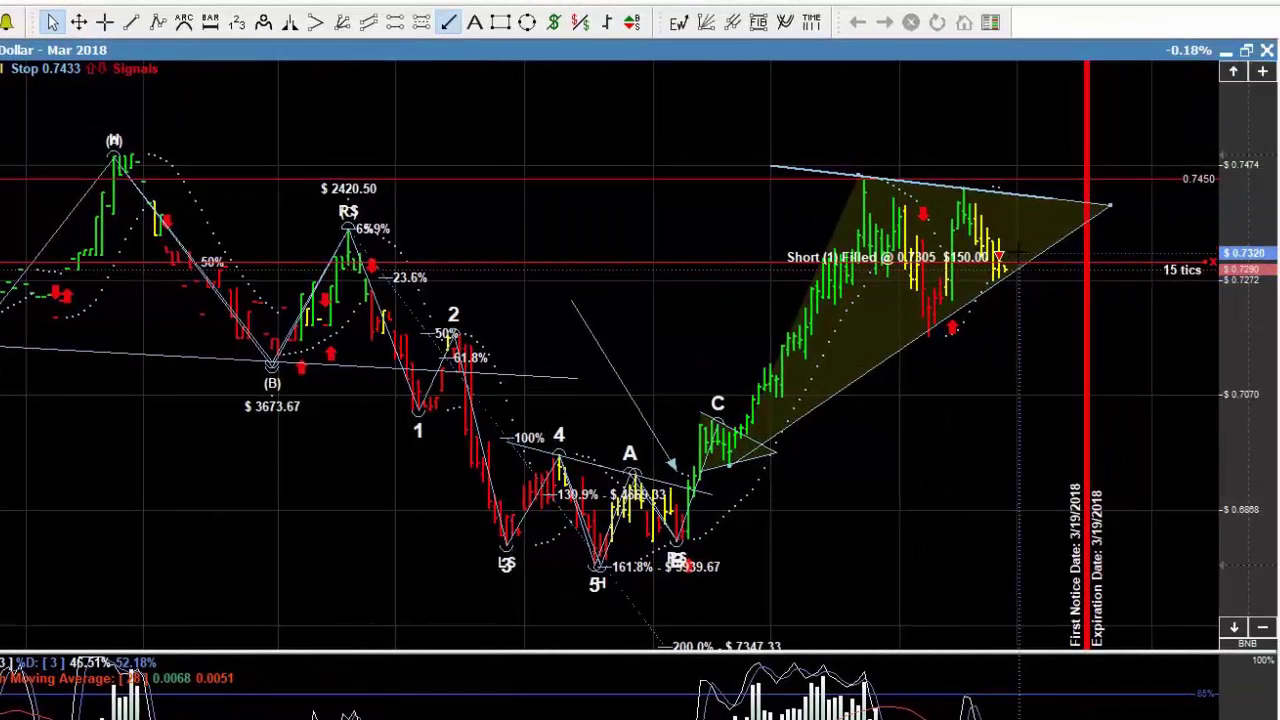
left_click(1016, 244)
left_click(1044, 390)
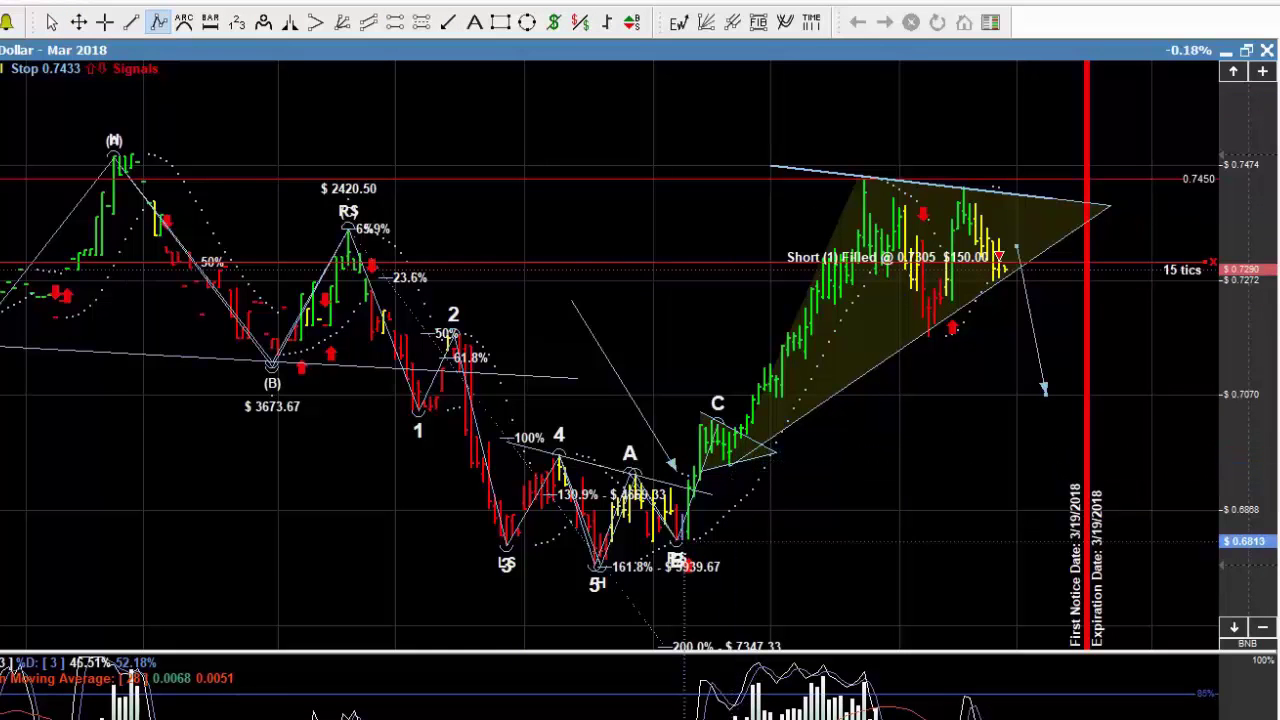
Draw a numbered zigzag from the December low, placing points 2 to 5 on the January high, February low, February high and latest low
left_click(684, 541)
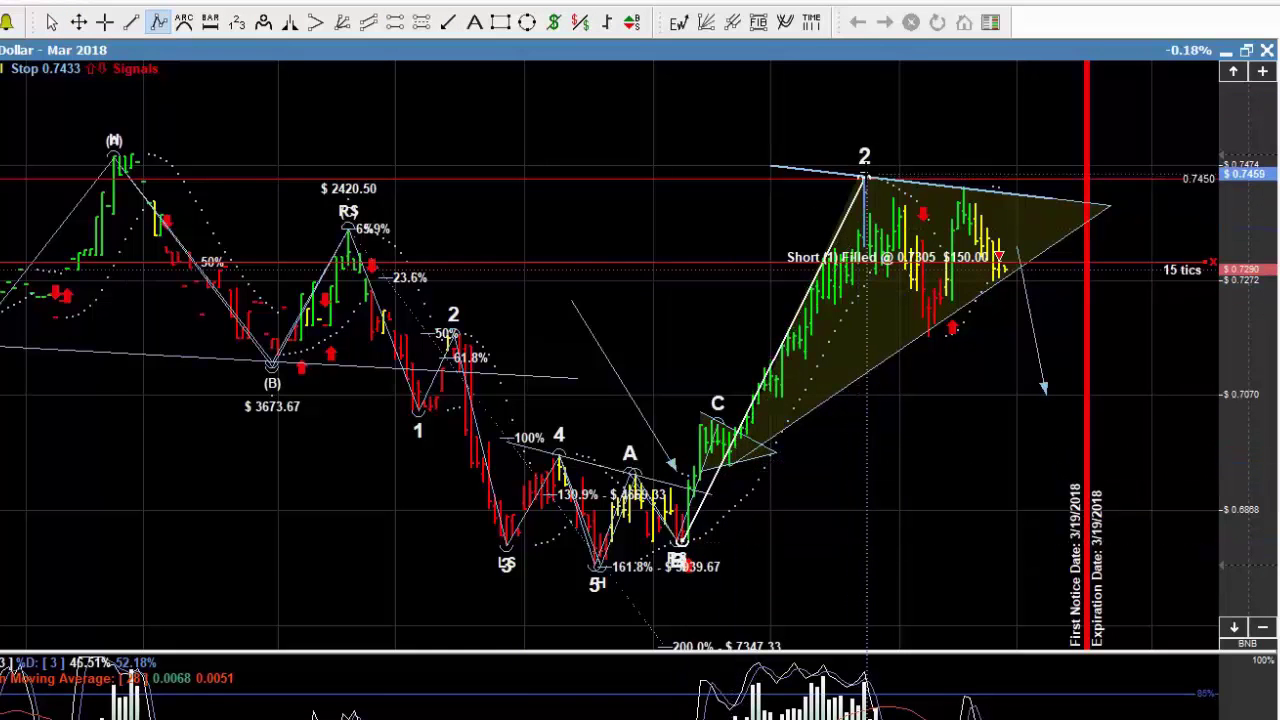
left_click(864, 177)
left_click(934, 335)
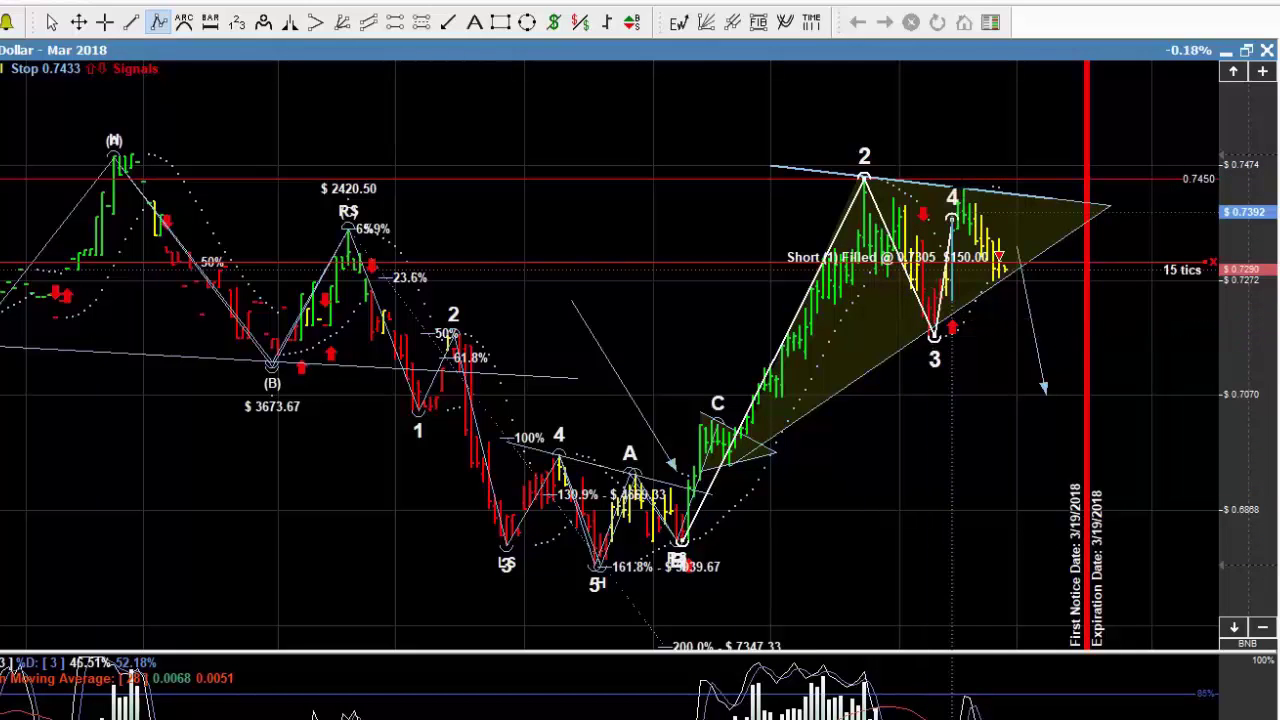
left_click(963, 187)
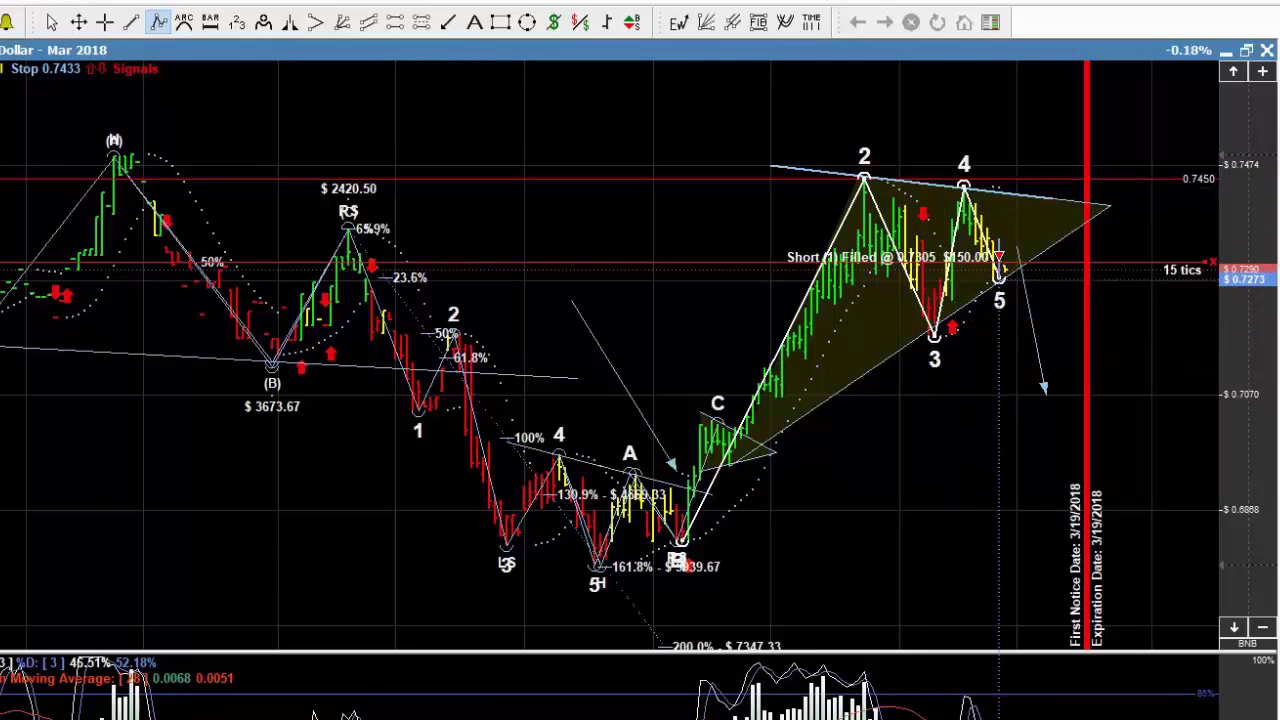
left_click(999, 278)
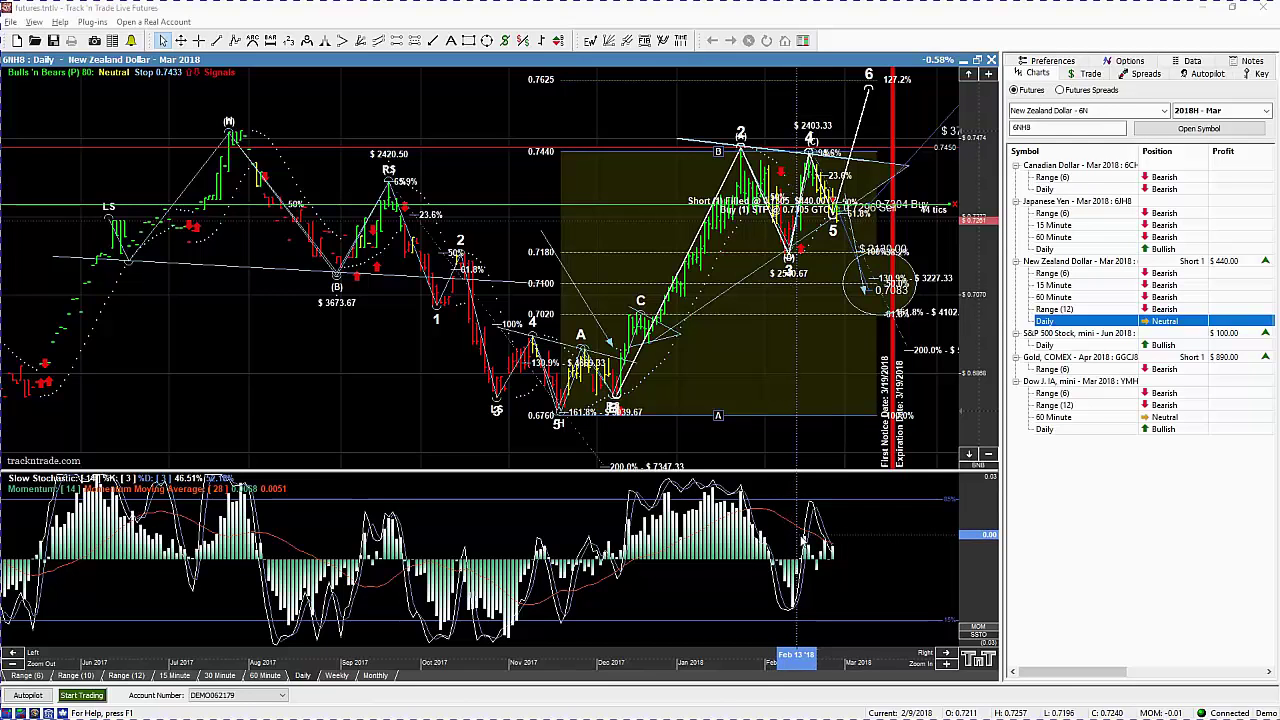
Add the Seasonal Trend (SEAS) indicator to the lower chart pane
right_click(884, 568)
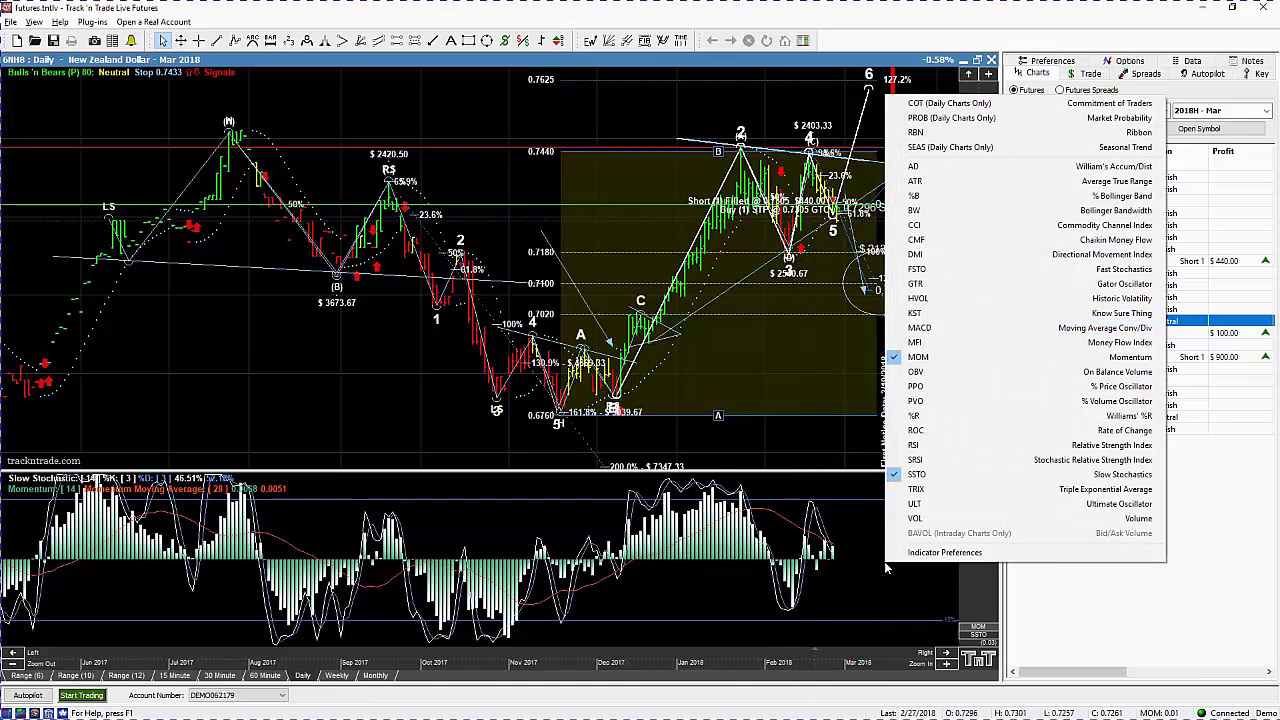
left_click(940, 147)
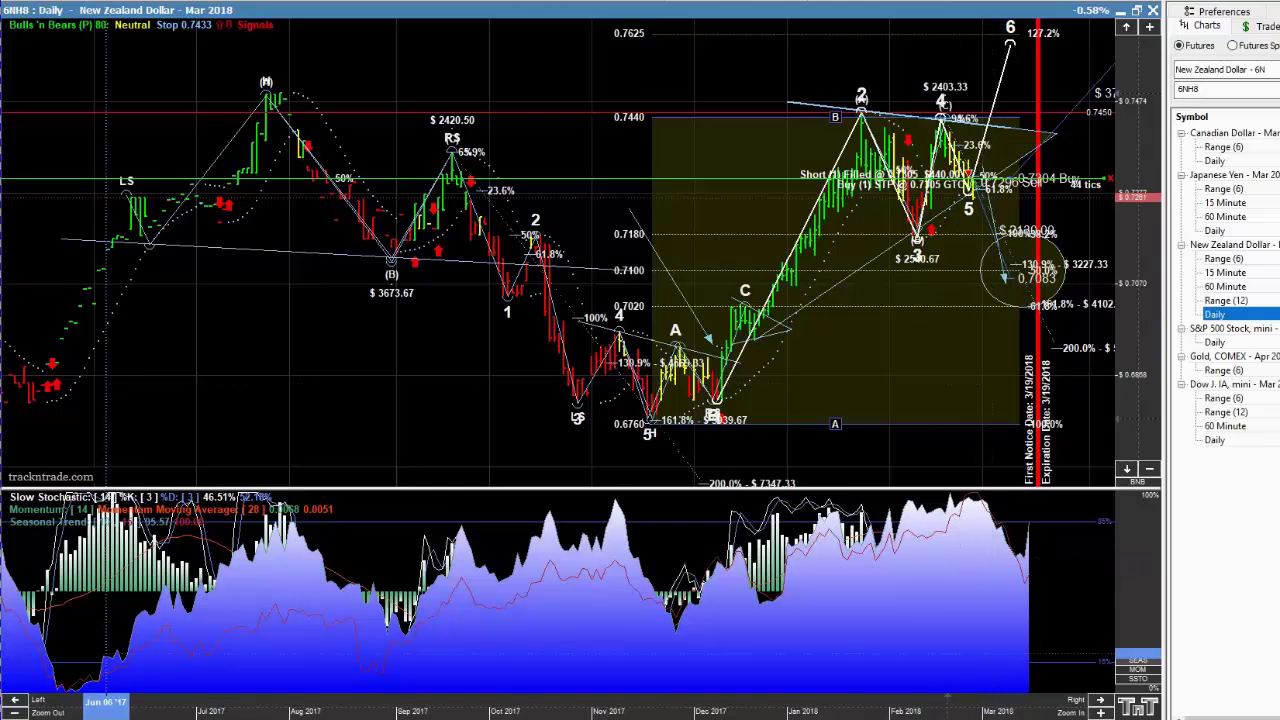
Draw a rising line across the Seasonal Trend indicator from its June 2017 low to late July
left_click(127, 678)
left_click(286, 556)
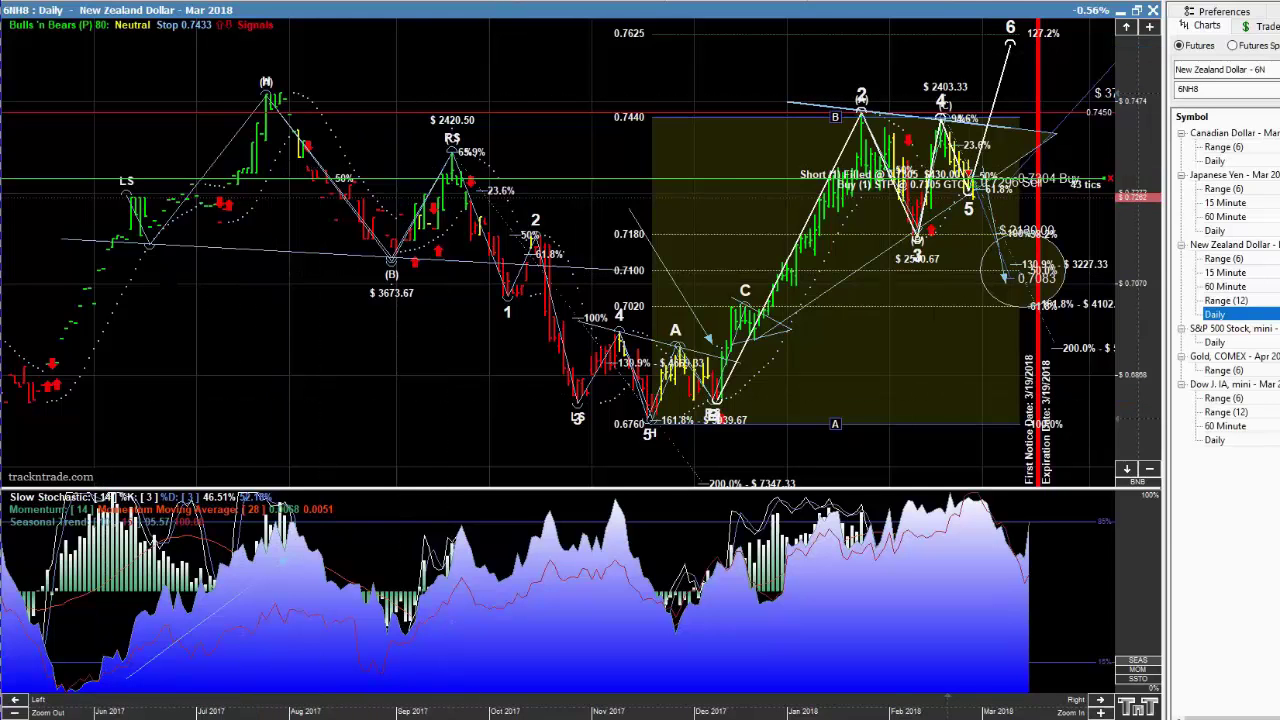
Draw a rising arrow over the June–July 2017 prices and falling August arrows on both the price chart and the Seasonal Trend pane
left_click_drag(113, 380, 282, 185)
left_click_drag(304, 205, 383, 303)
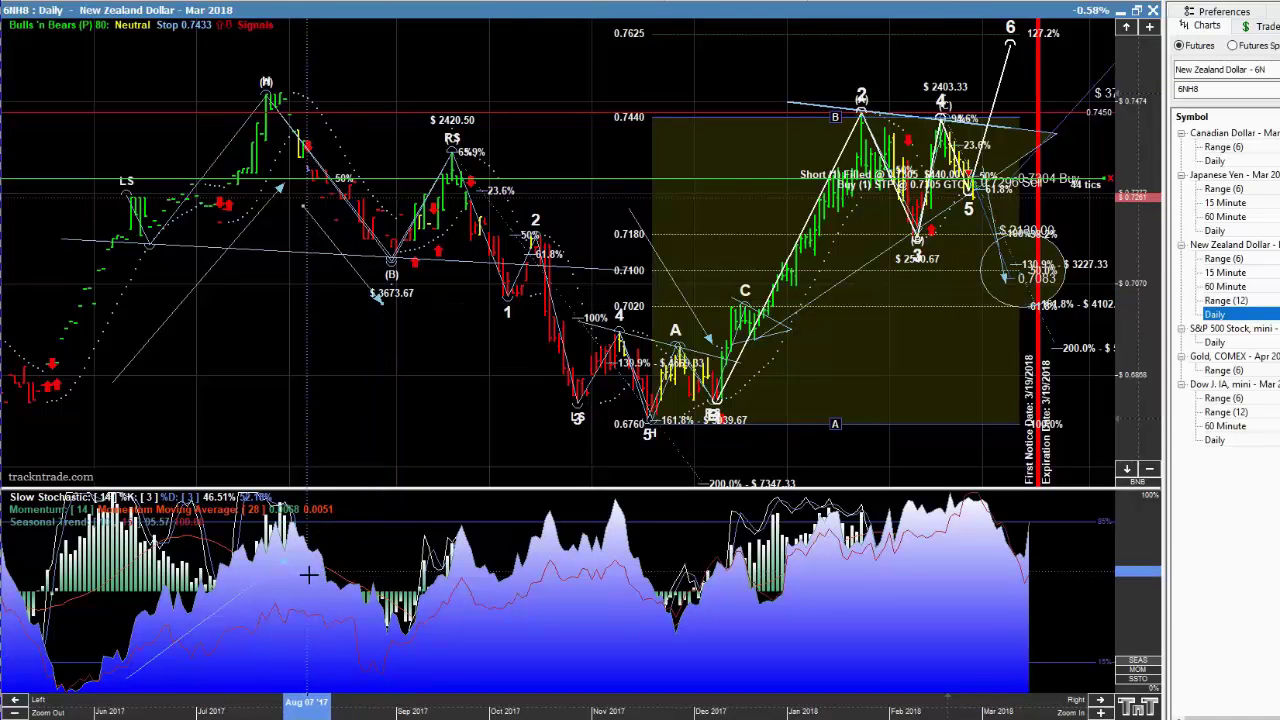
left_click_drag(312, 566, 390, 651)
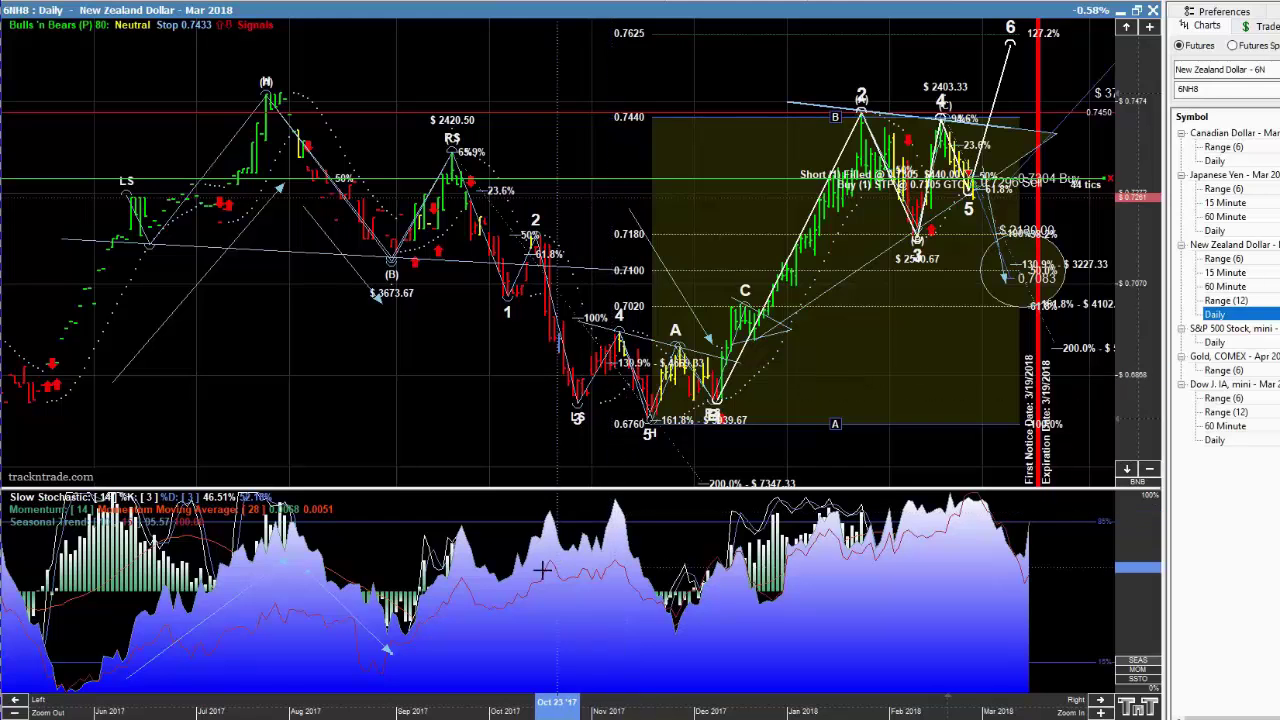
Draw rising lines across the Seasonal Trend pane from mid-September to early November 2017 and from early December to late February
left_click_drag(438, 628, 613, 553)
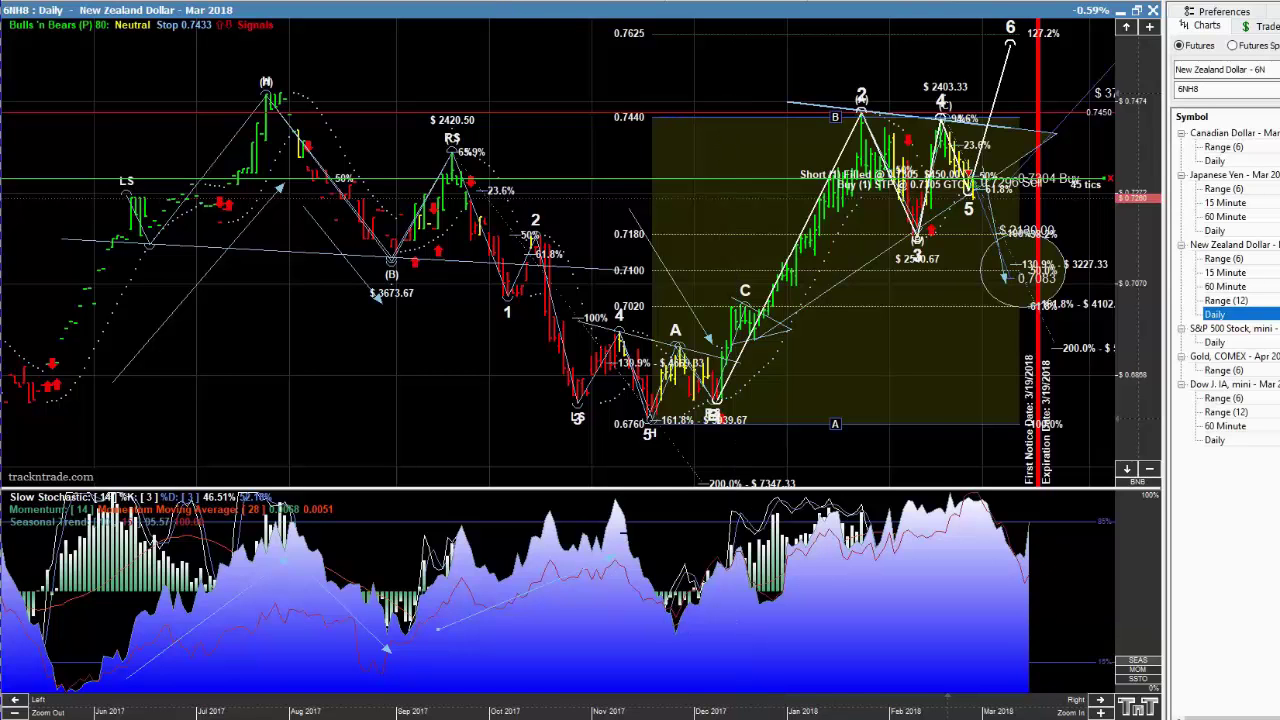
left_click_drag(712, 636, 950, 525)
key("Up")
key("Up")
key("Up")
key("Up")
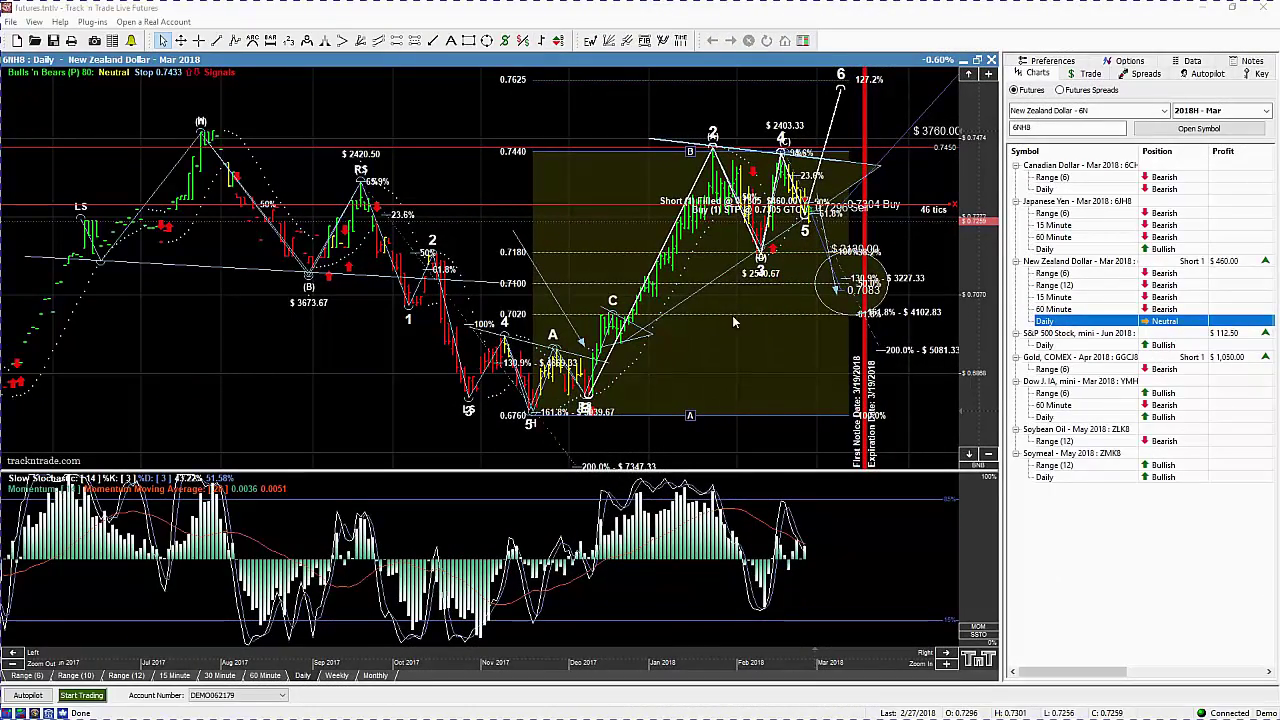
Add the Commitment of Traders (COT) indicator to the lower pane and limit it to the Non-Commercial and Open Interest series
right_click(812, 532)
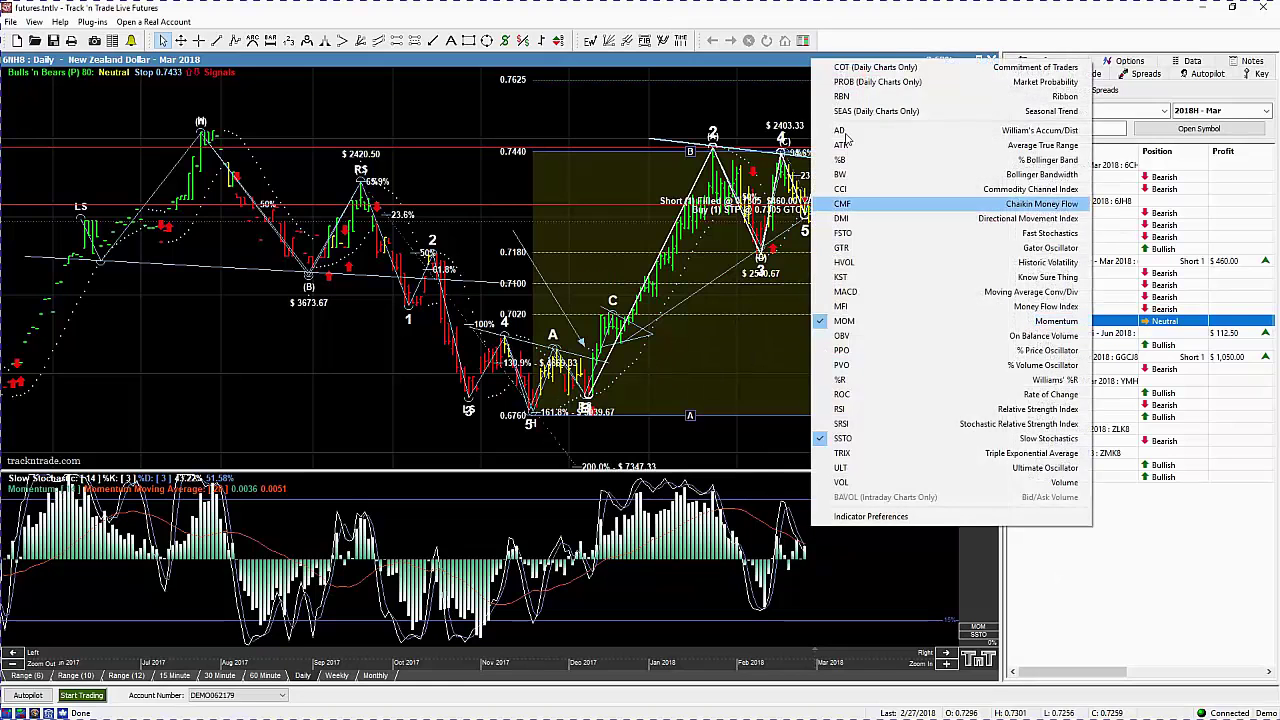
left_click(852, 68)
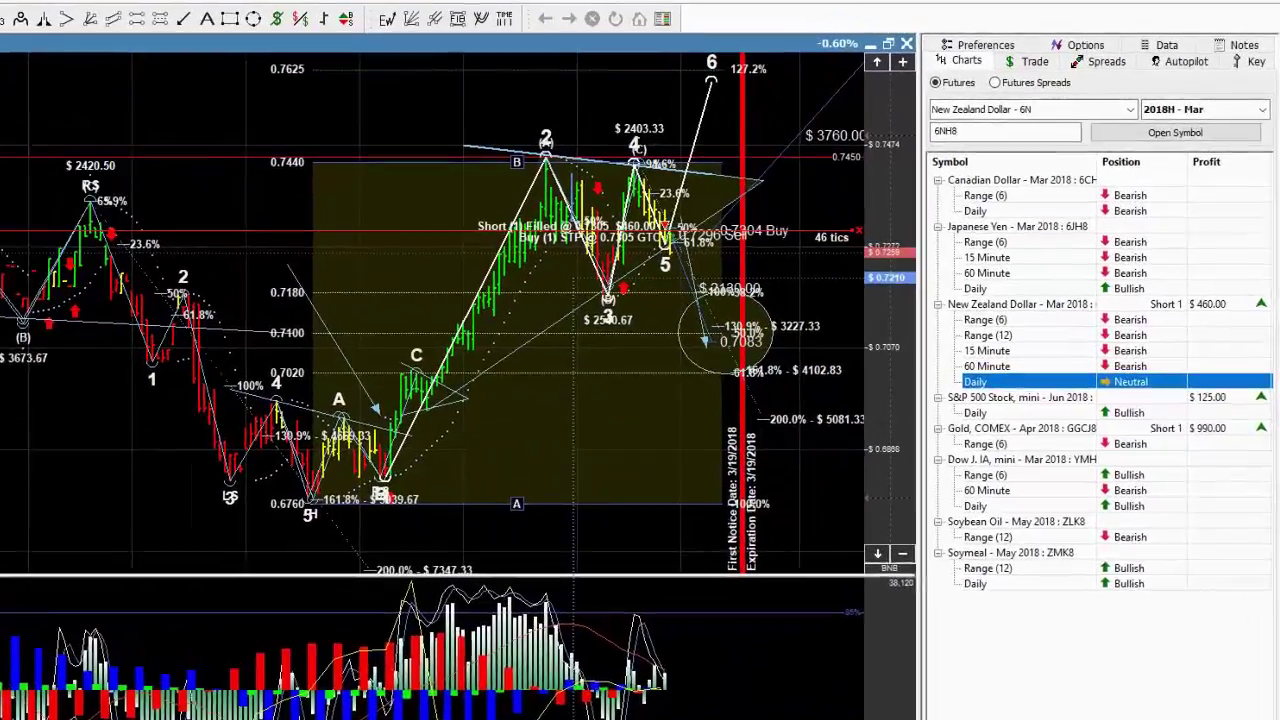
left_click(1053, 60)
left_click(833, 177)
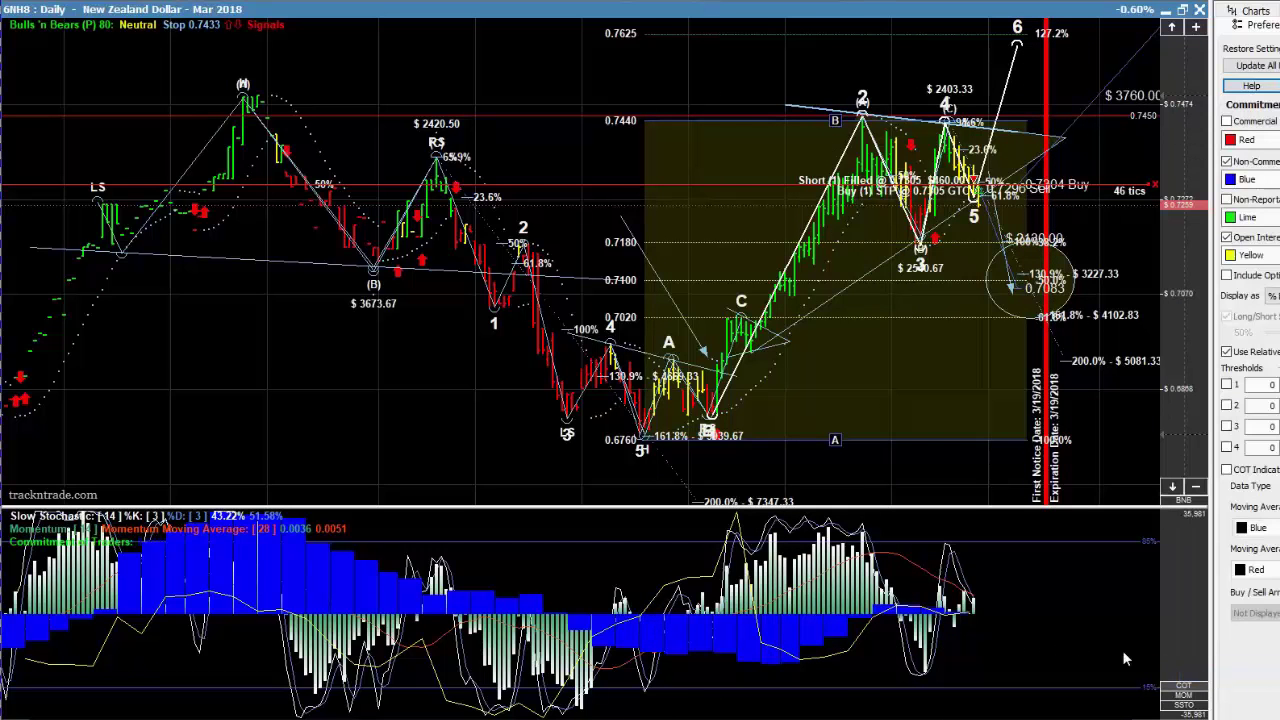
Remove the COT indicator and draw a falling line from the latest Slow Stochastic peak in the lower pane
left_click(932, 622)
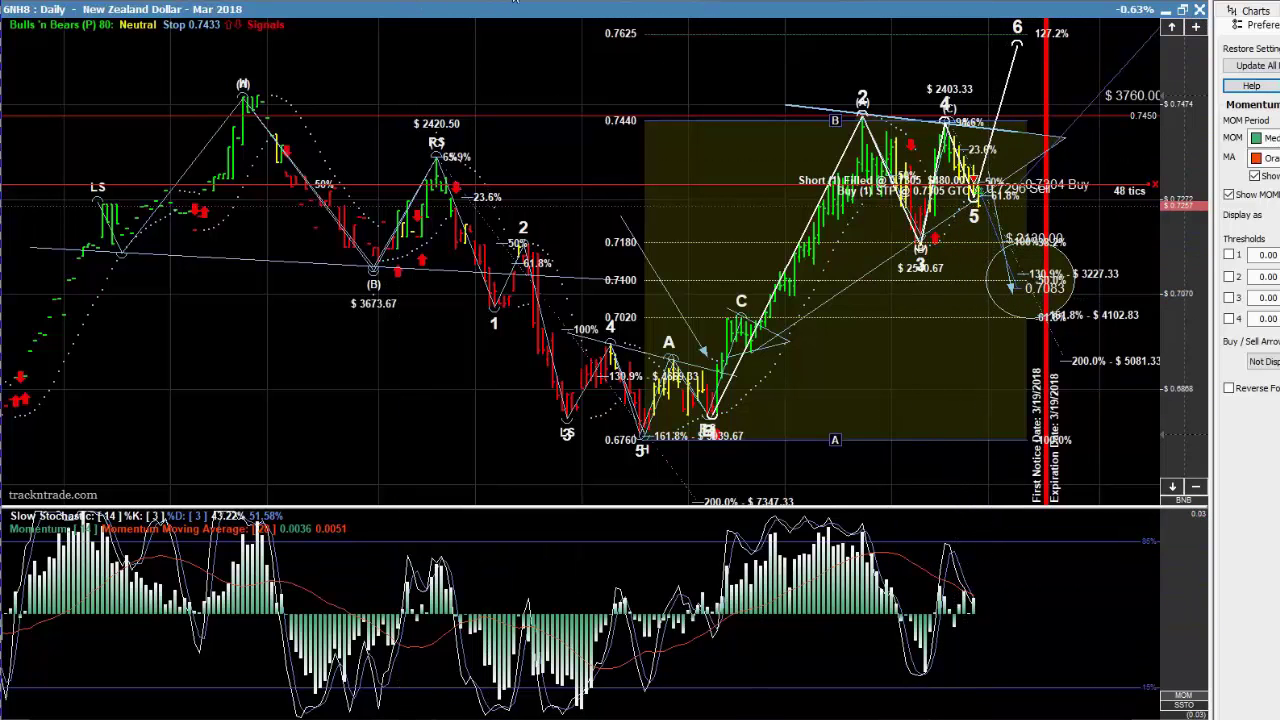
left_click_drag(955, 562, 1027, 697)
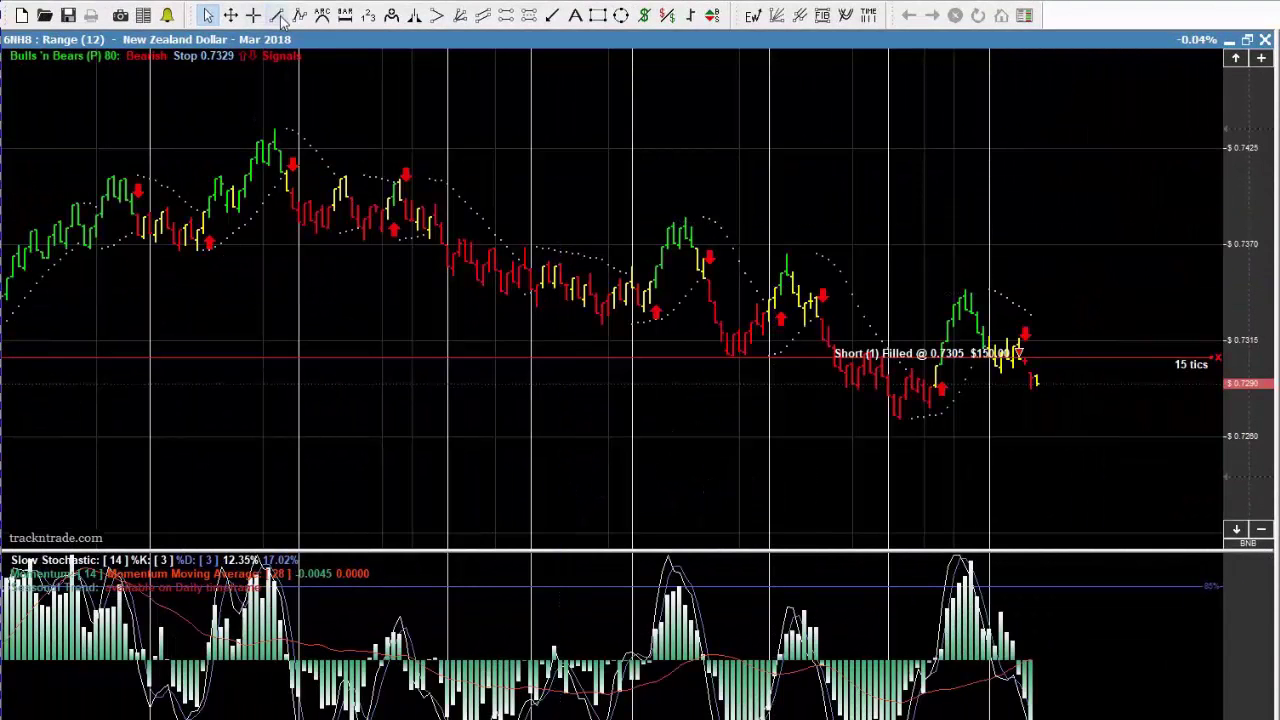
Draw a descending trendline across the falling price highs on both the Range (12) chart and the 60 Minute chart
left_click_drag(220, 104, 1114, 324)
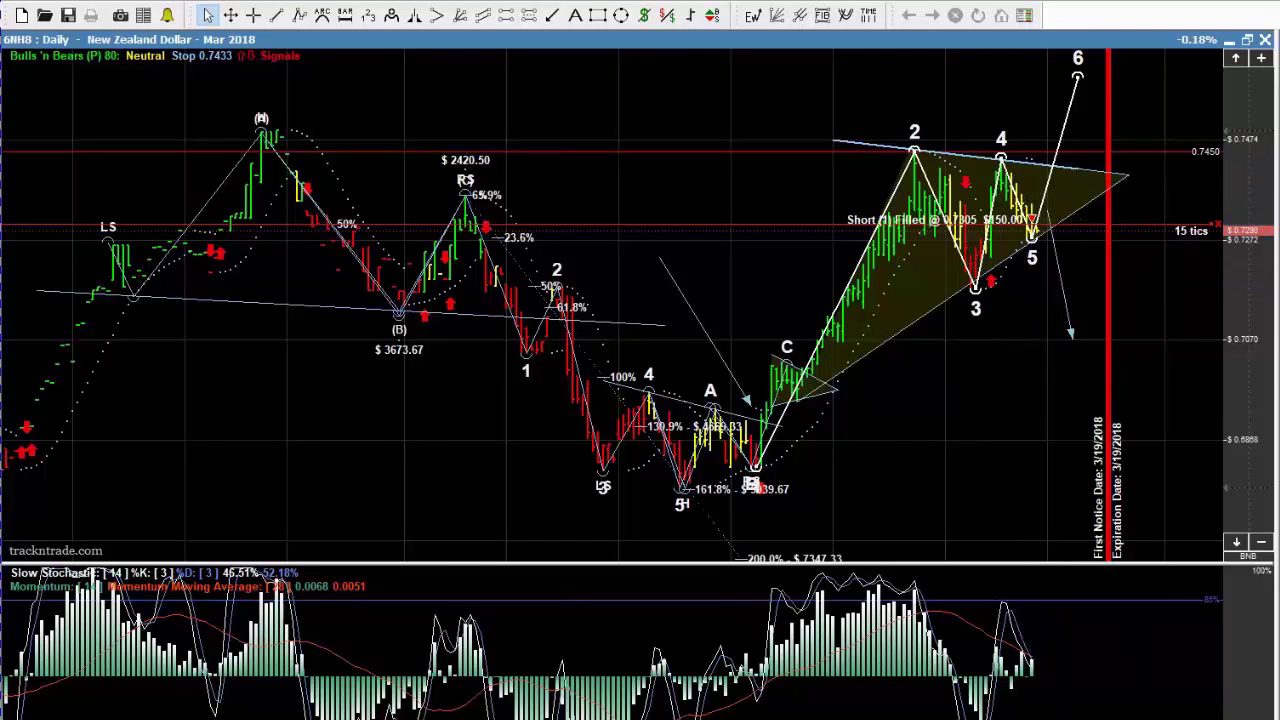
key("ctrl+Tab")
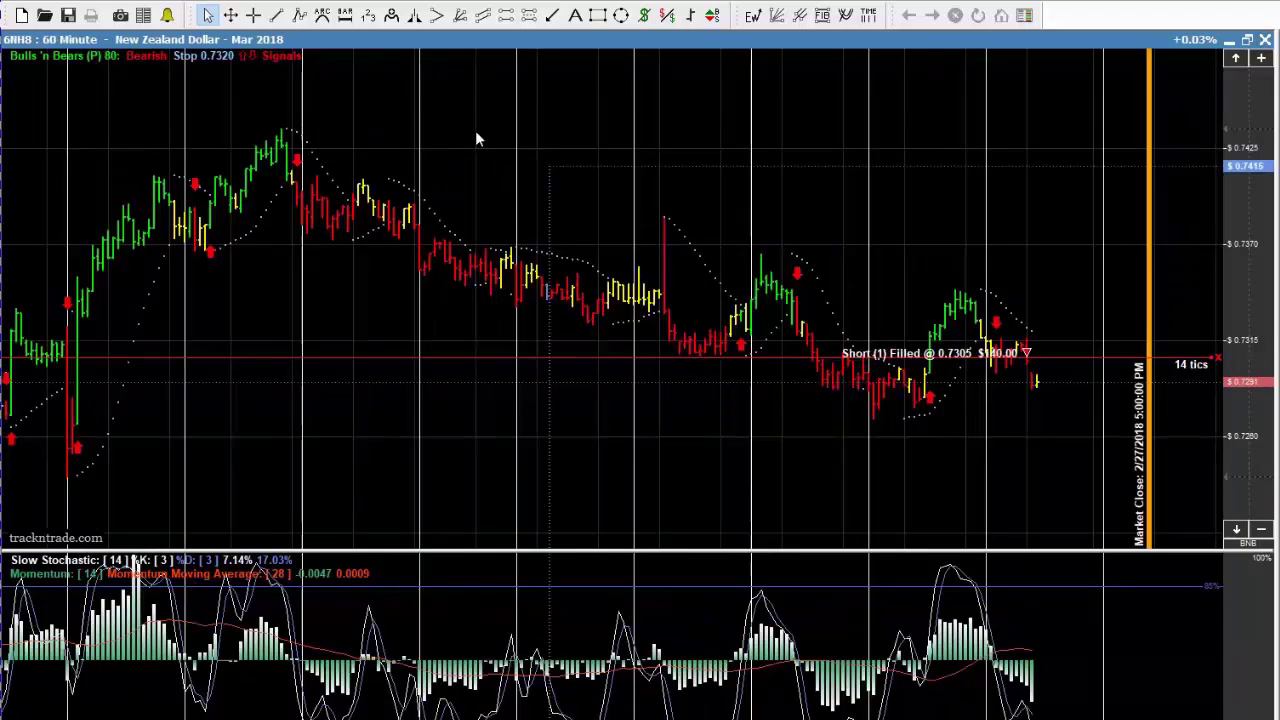
left_click(276, 15)
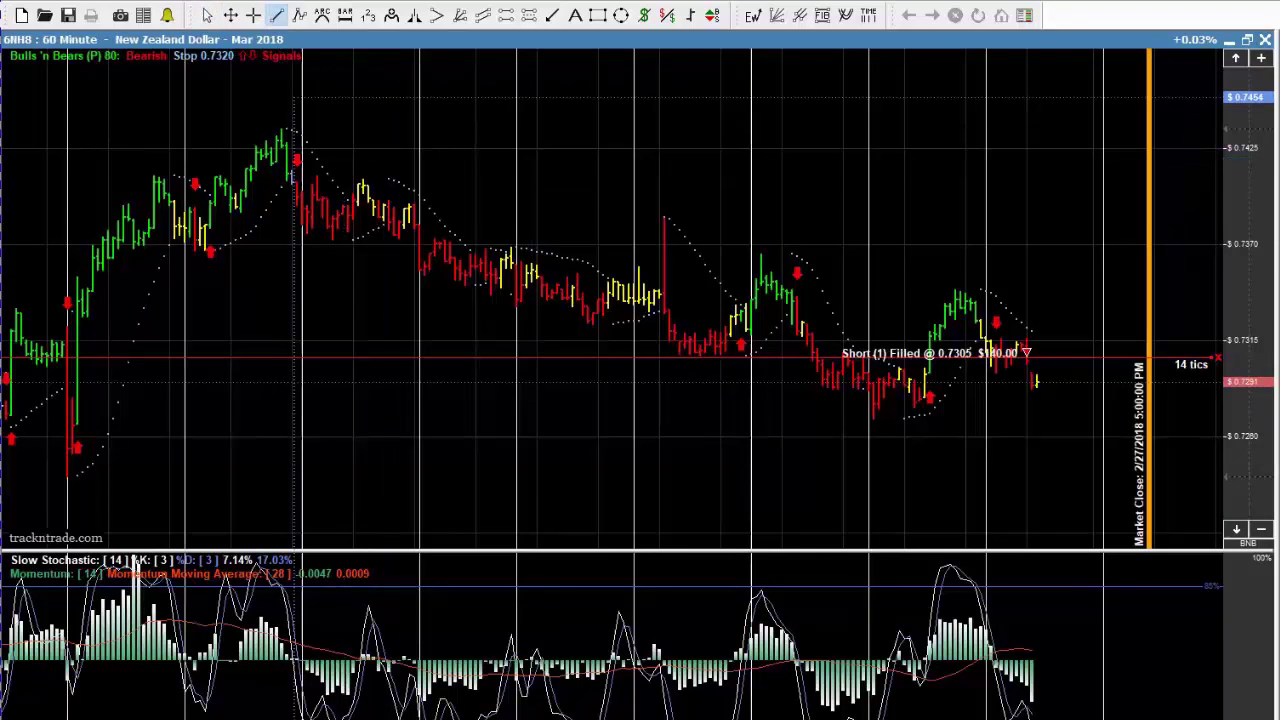
left_click_drag(215, 100, 1085, 322)
key("Escape")
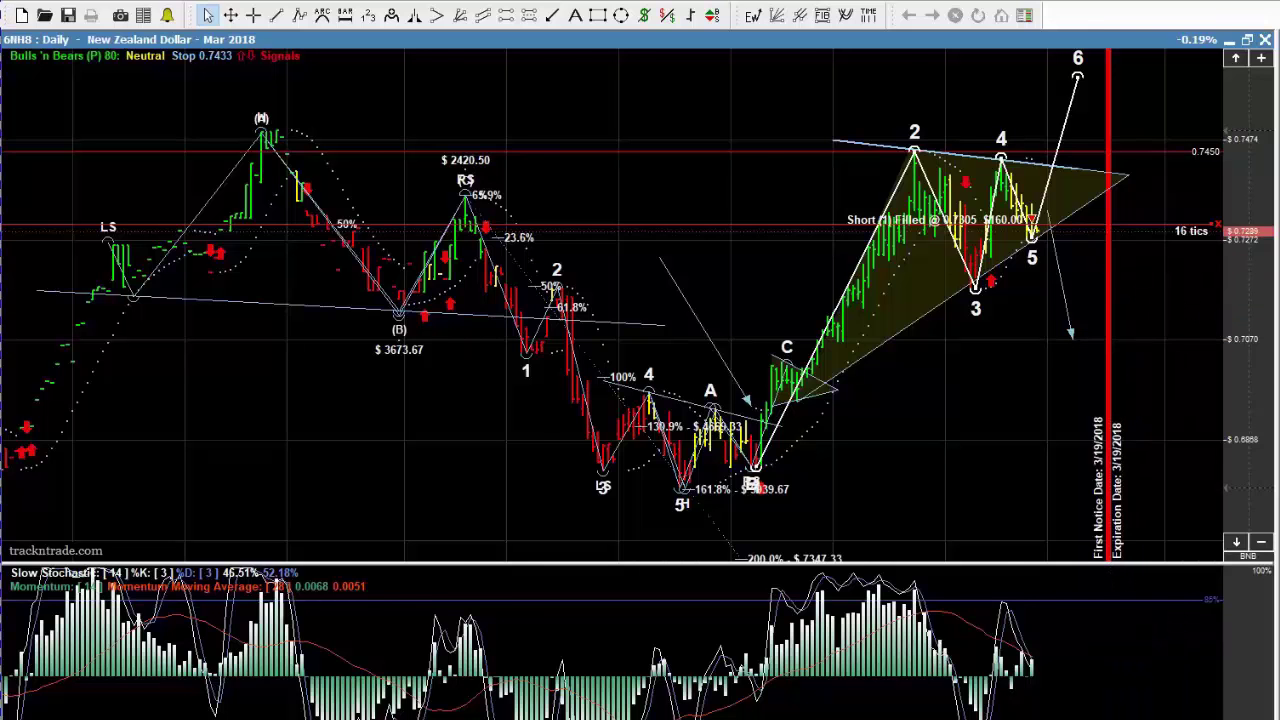
Circle the latest price swing below the trendline on the 60 Minute chart, spanning about 0.7362 to 0.7256
key("ctrl+Tab")
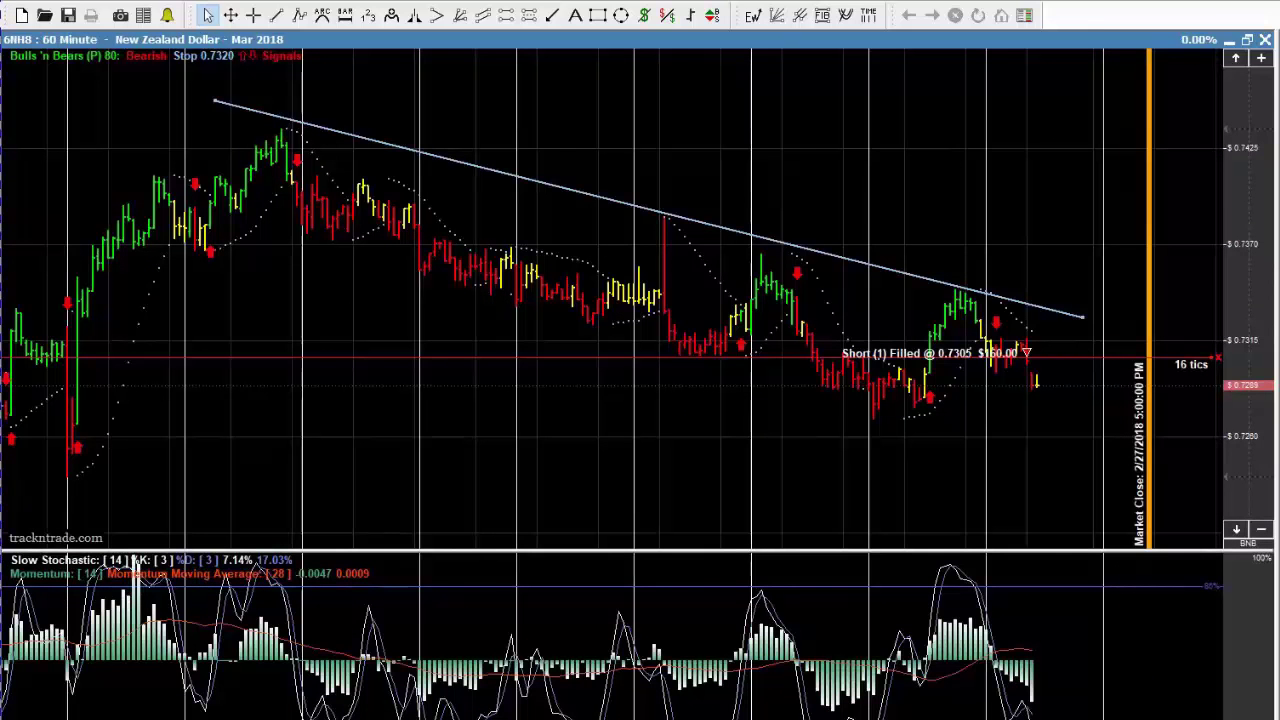
key("ctrl+Tab")
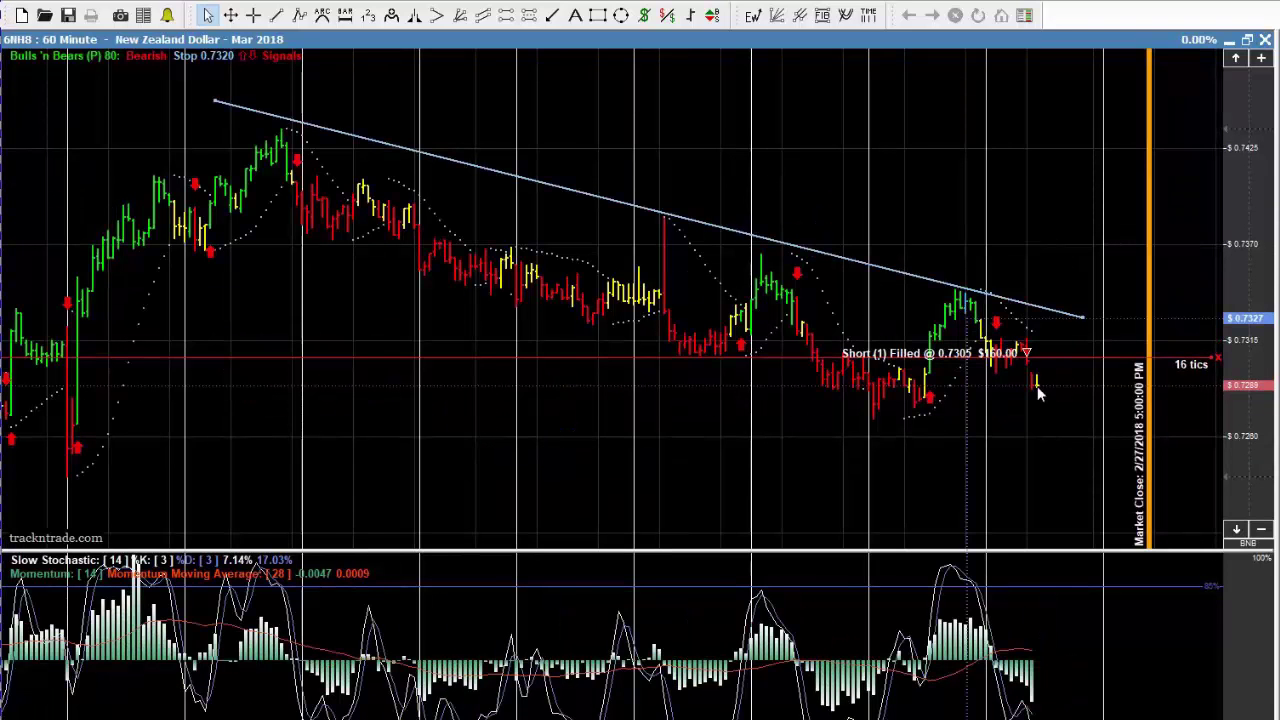
left_click(621, 16)
left_click_drag(892, 258, 1070, 442)
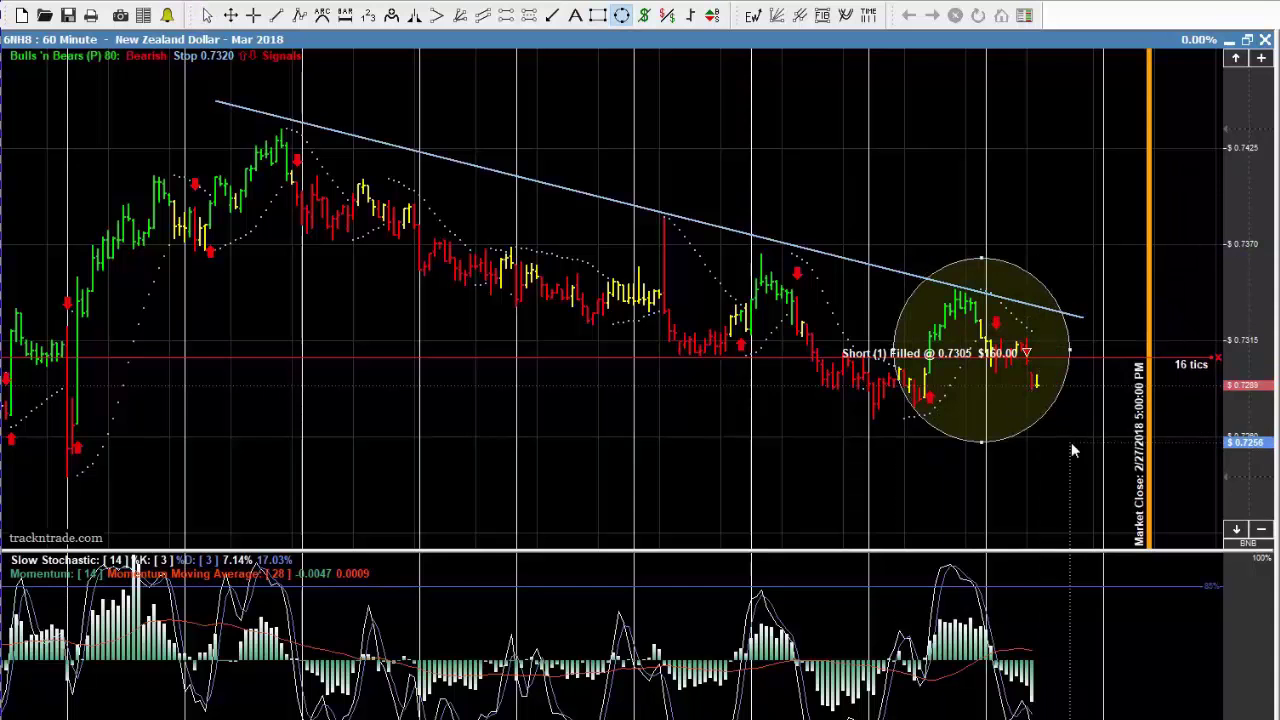
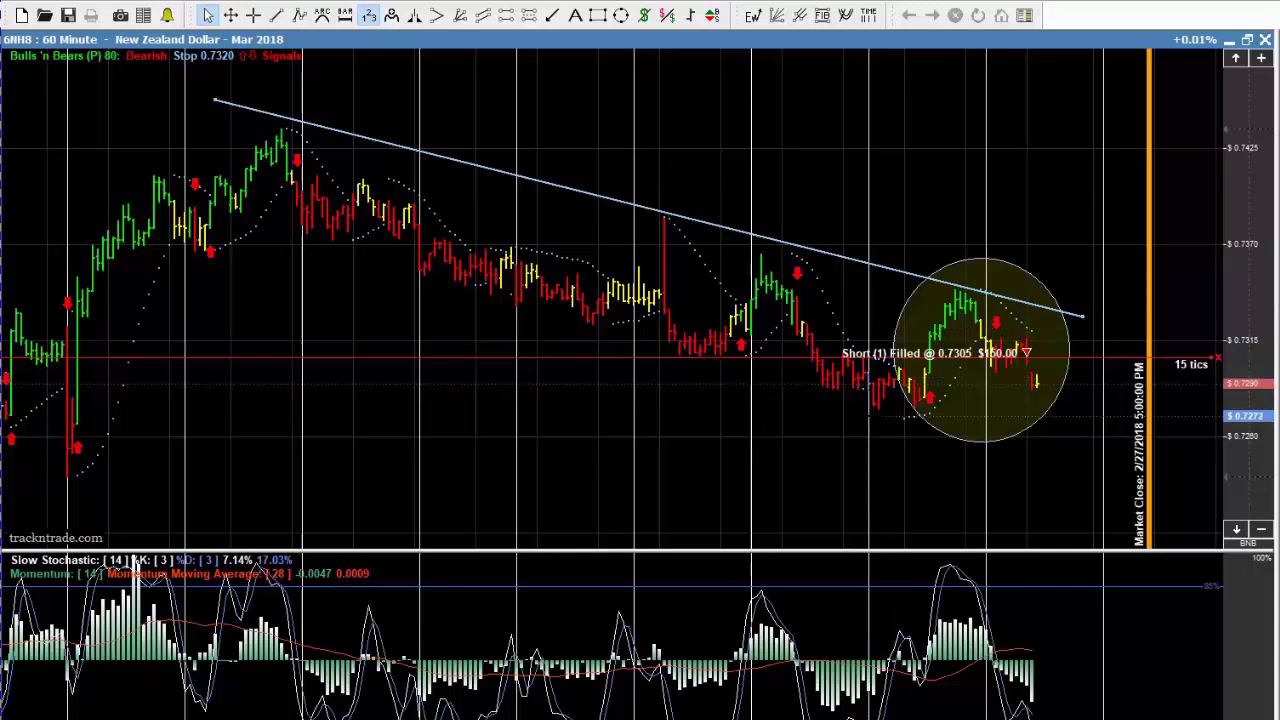
Draw an A-B-C Fibonacci projection on the 60 Minute chart from the swing low to the 0.7344 high and the latest low
left_click(874, 418)
left_click(950, 290)
left_click(956, 286)
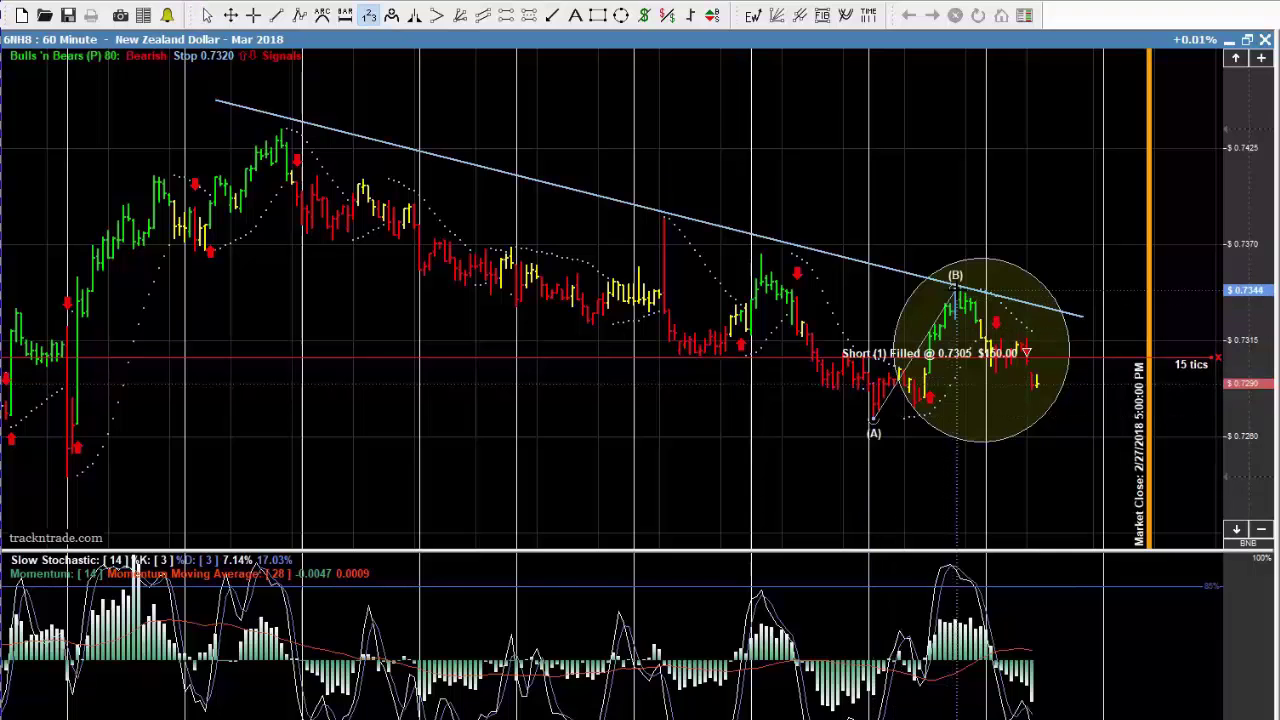
left_click(1035, 390)
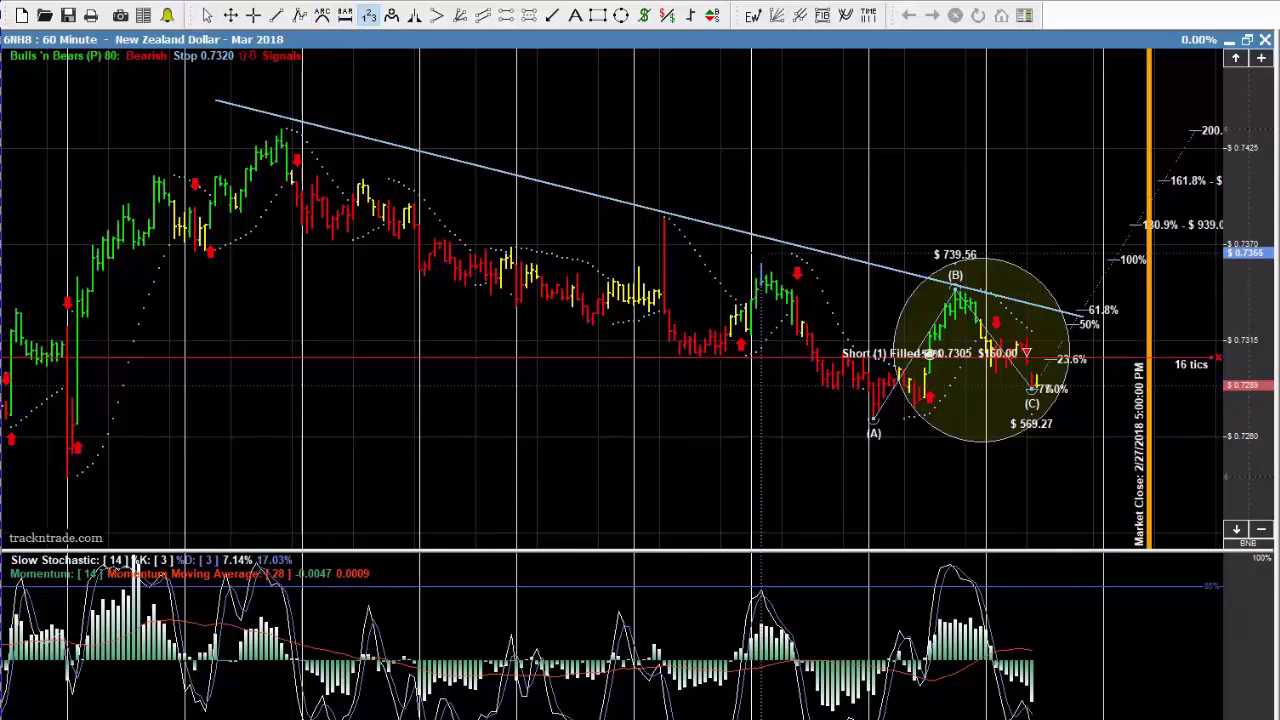
Draw a second A-B-C Fibonacci projection from the spike high at the trendline to the swing low and the circled high
left_click(665, 220)
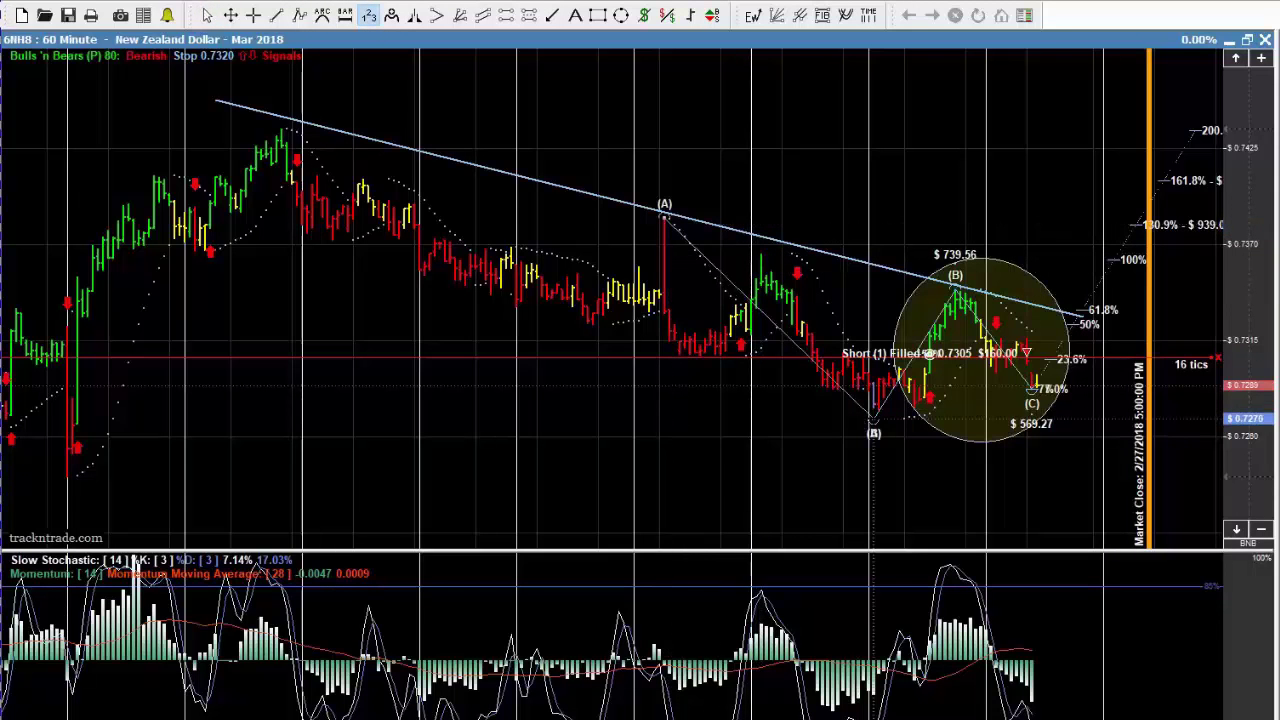
left_click(874, 420)
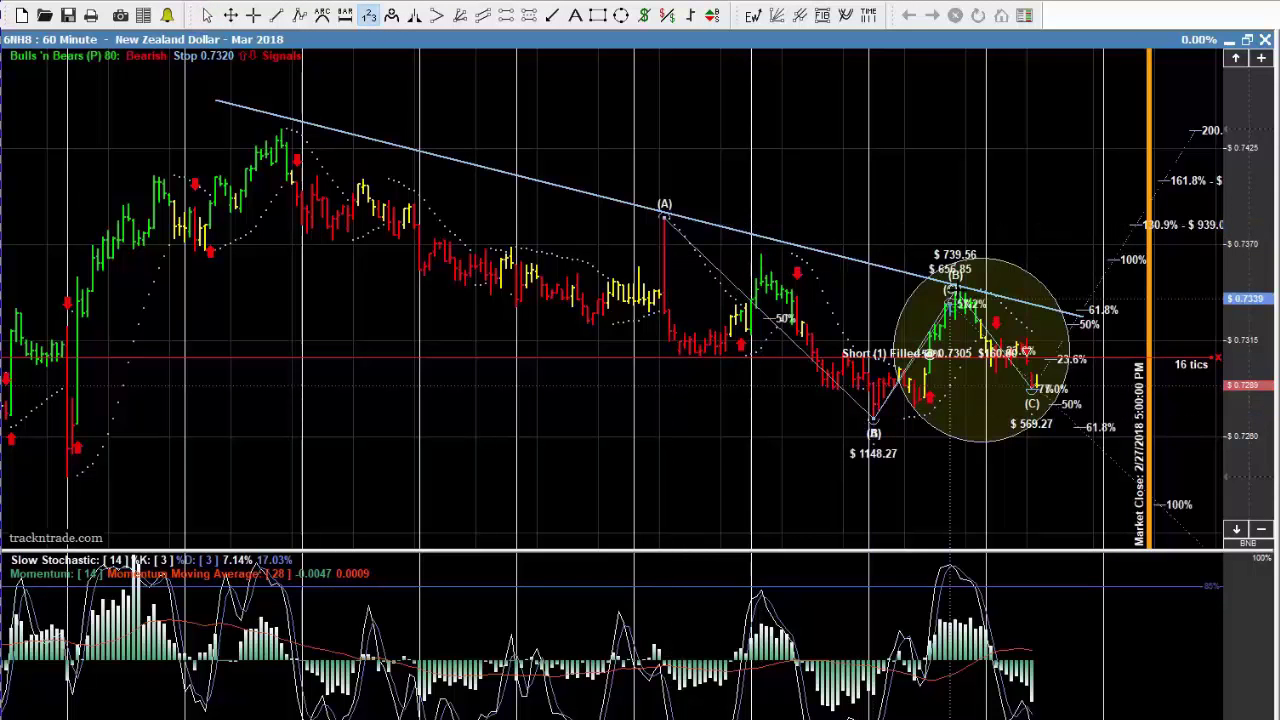
left_click(1145, 508)
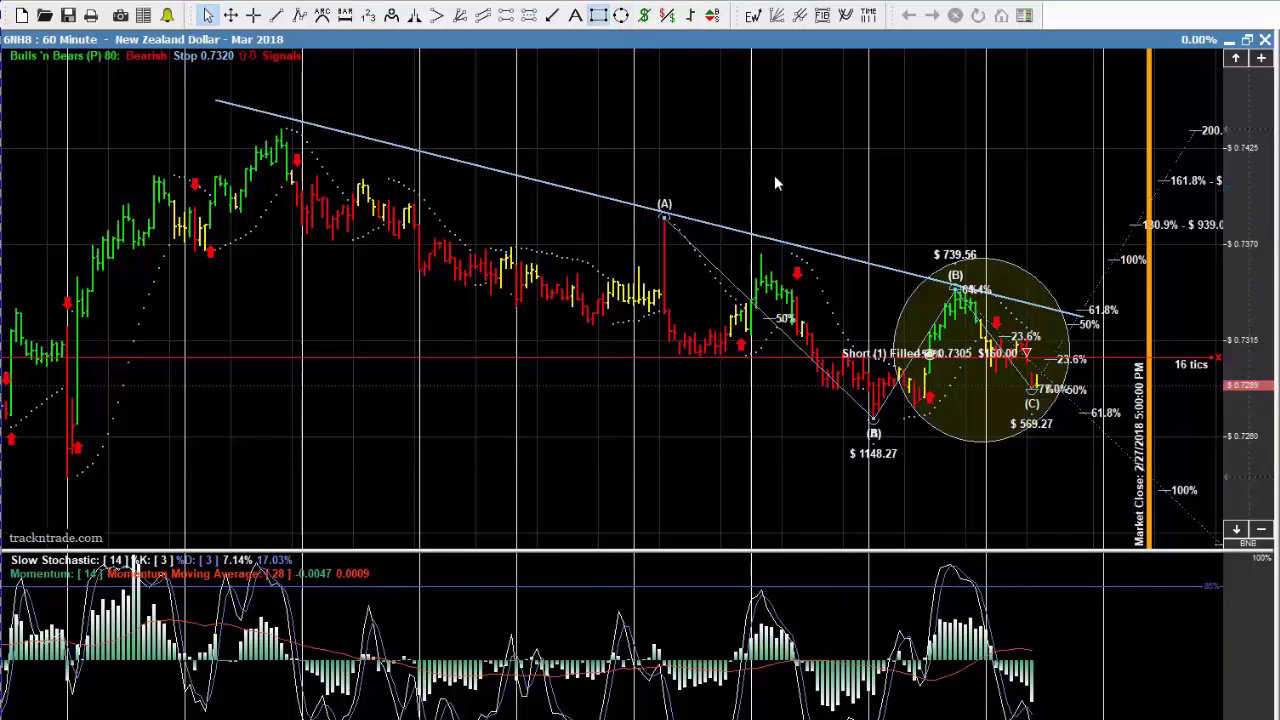
Draw a rectangle around the latest 60 Minute bars, spanning about 0.7325 to 0.7286
left_click_drag(1000, 320, 1102, 396)
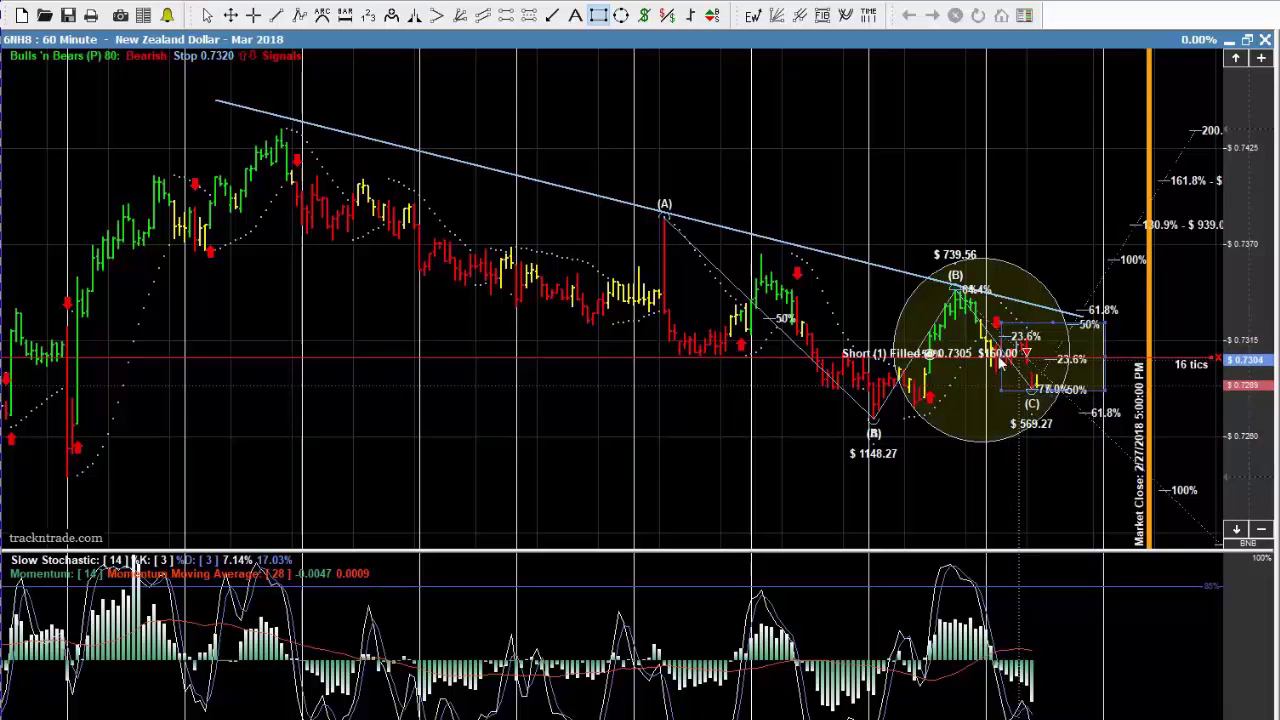
key("Escape")
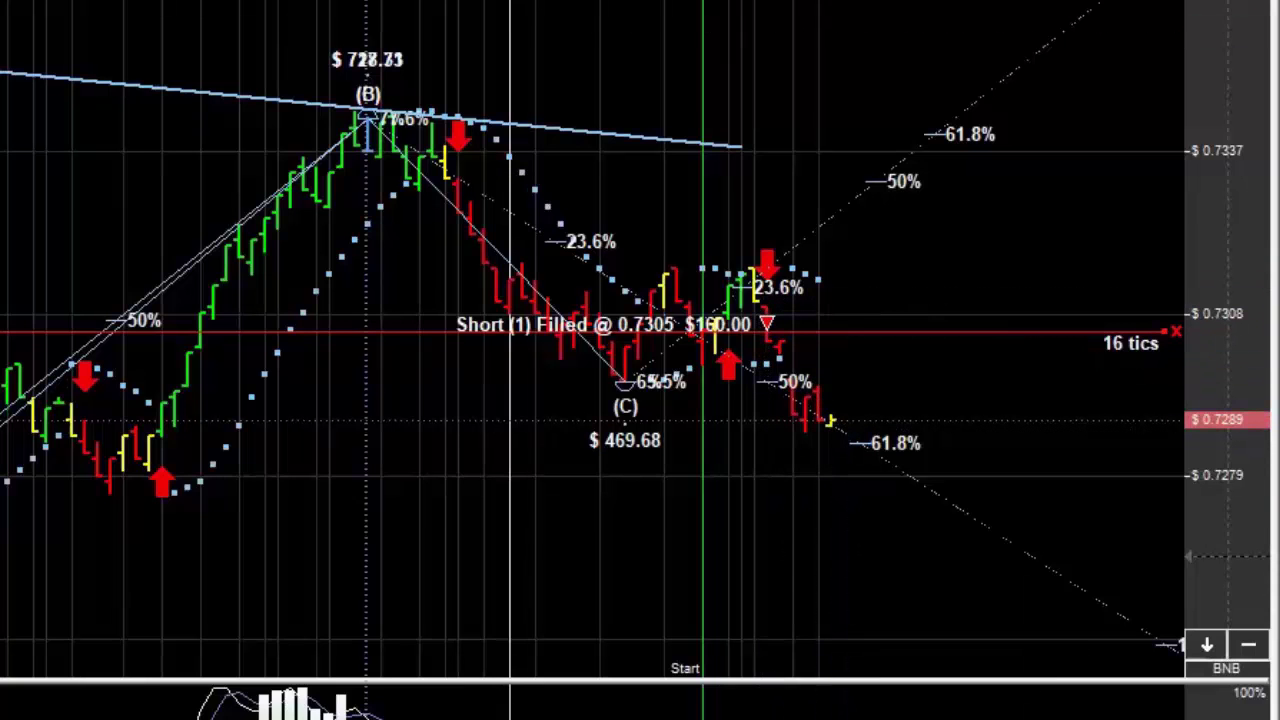
Place a Good 'til Cancel buy stop order for 1 contract of 6NH8 at 0.7305
left_click_drag(923, 218, 917, 335)
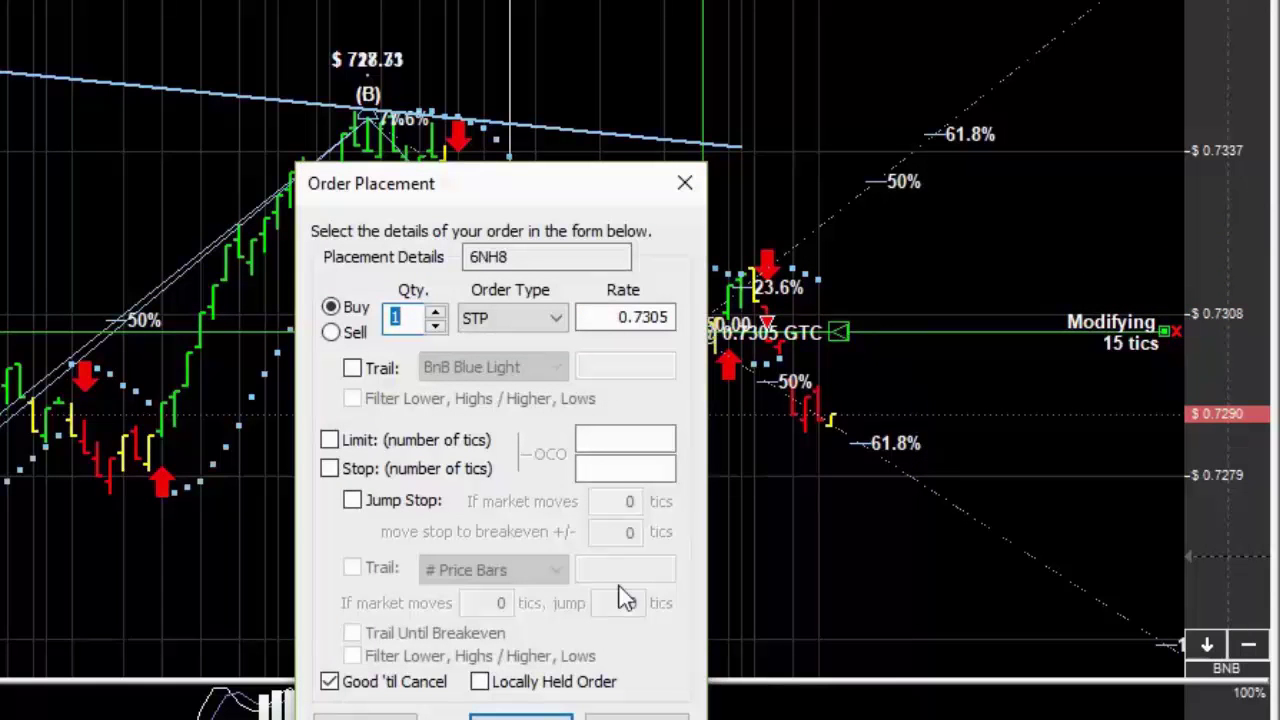
left_click(555, 712)
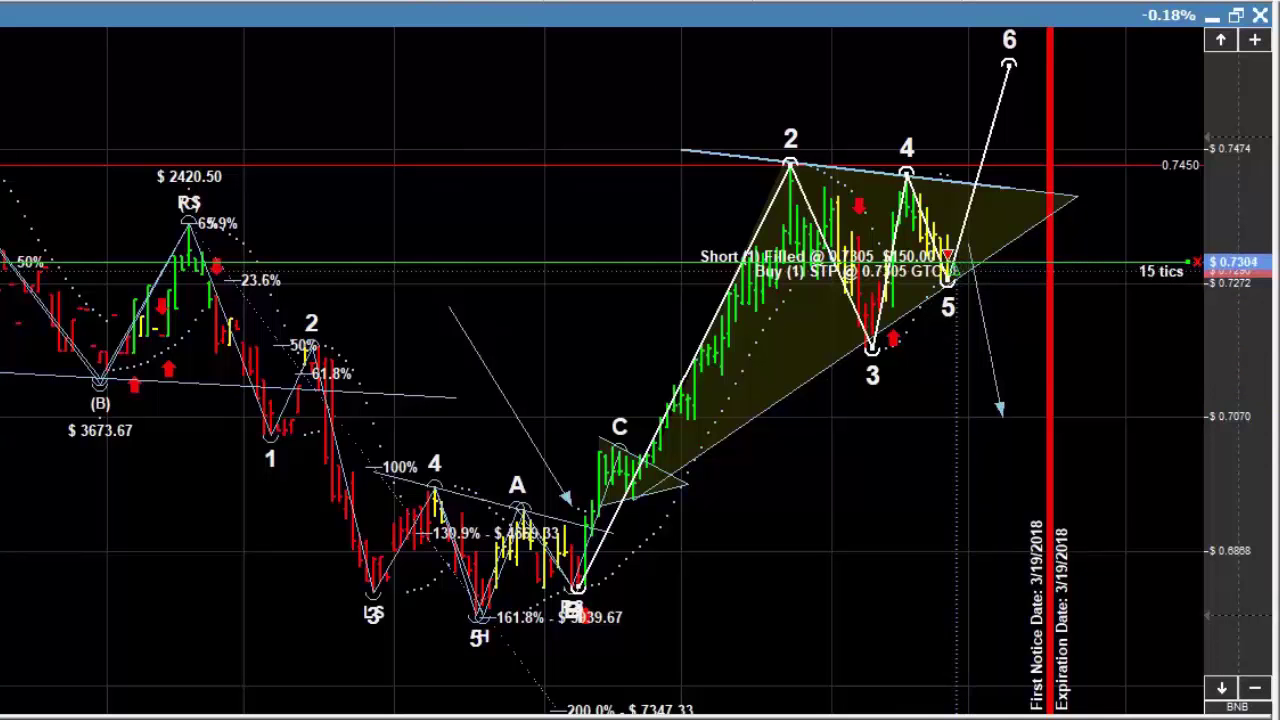
Measure the short's potential profit from 0.7296 to 0.7083 on the Daily chart and add Fibonacci retracement levels from 0.6760 to 0.7440
left_click(1000, 408)
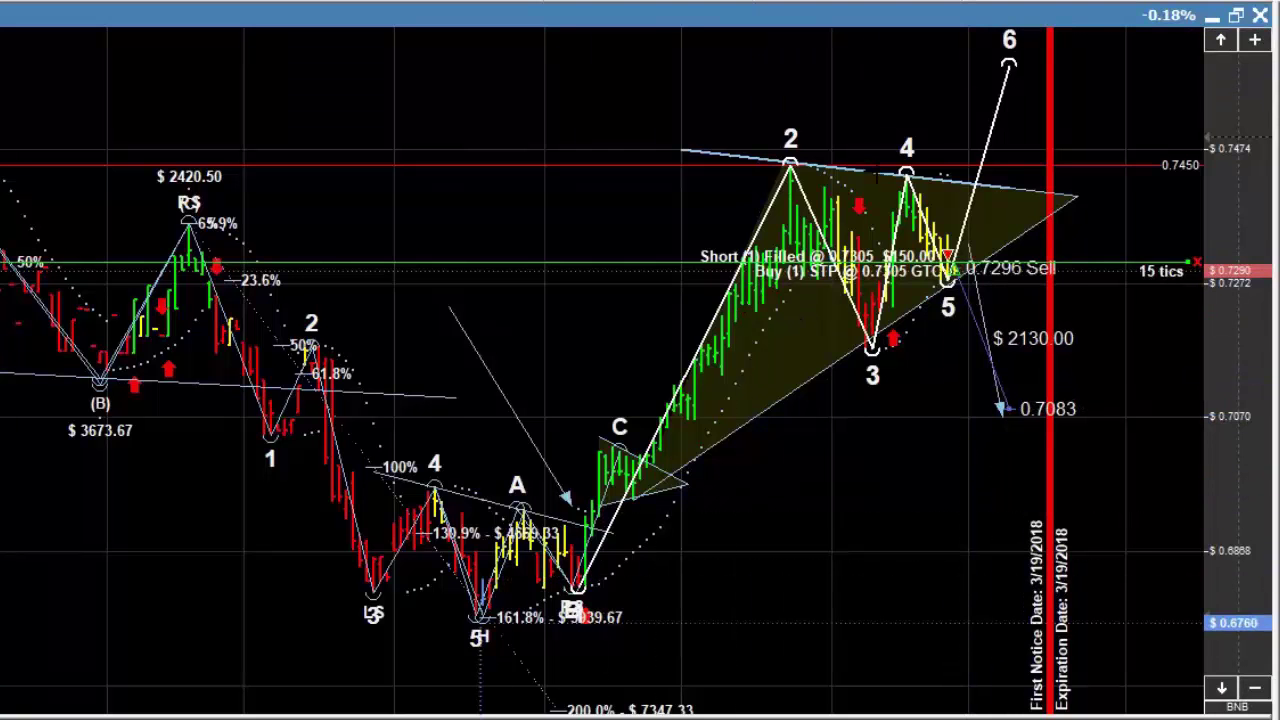
mouse_move(480, 622)
left_mouse_down()
mouse_move(943, 163)
mouse_move(1060, 172)
mouse_move(1022, 171)
left_mouse_up()
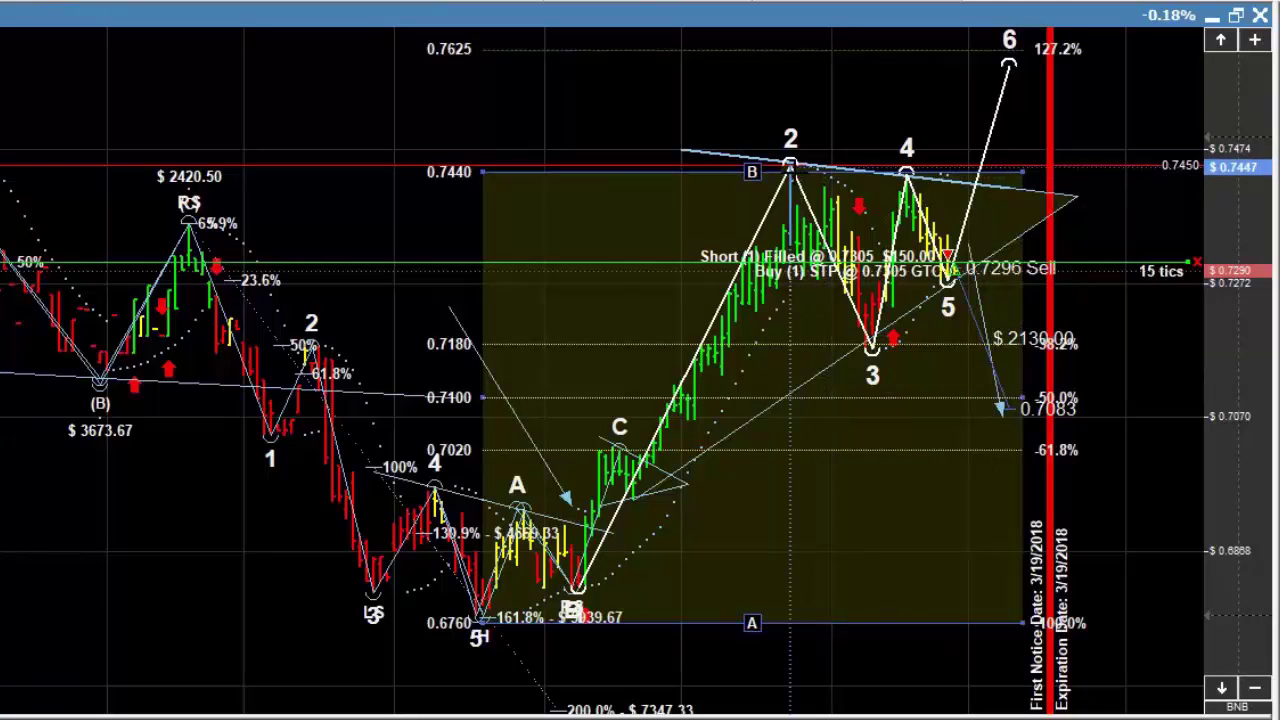
Draw an A-B-C Fibonacci projection through wave points 2, 3 and 4, and circle the target area around 0.7083
left_click(790, 166)
left_click(872, 343)
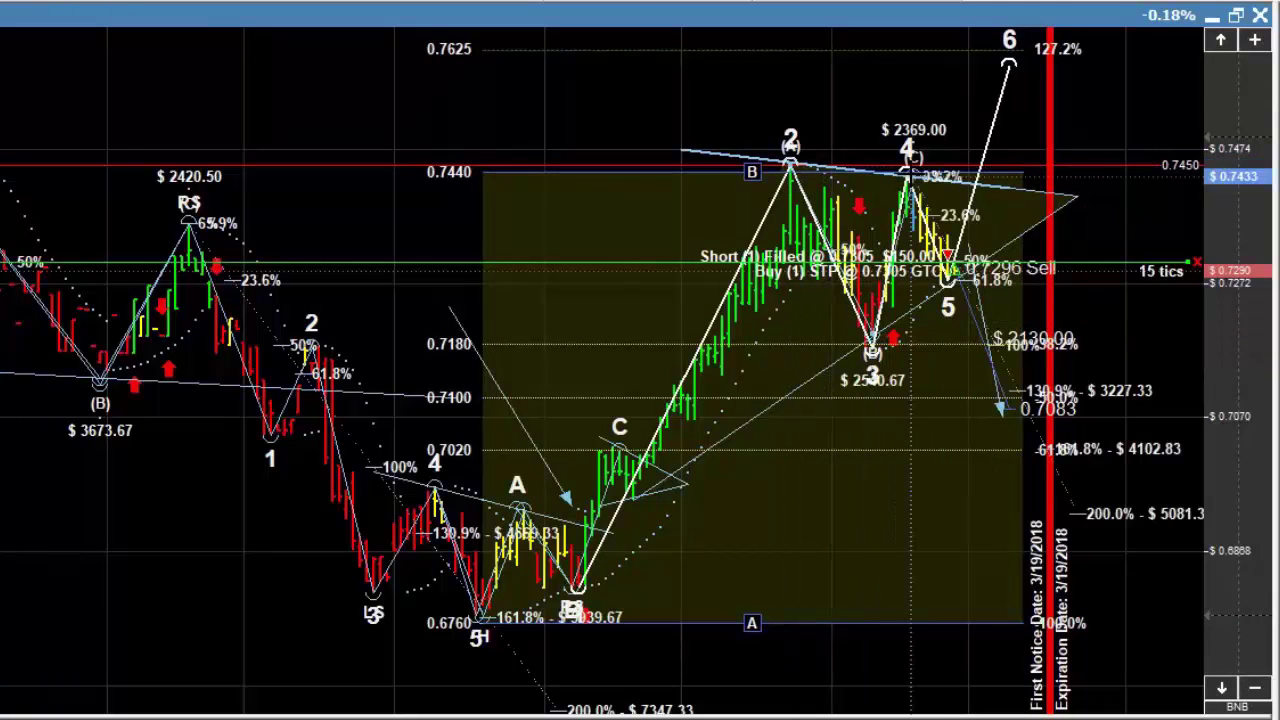
left_click(906, 174)
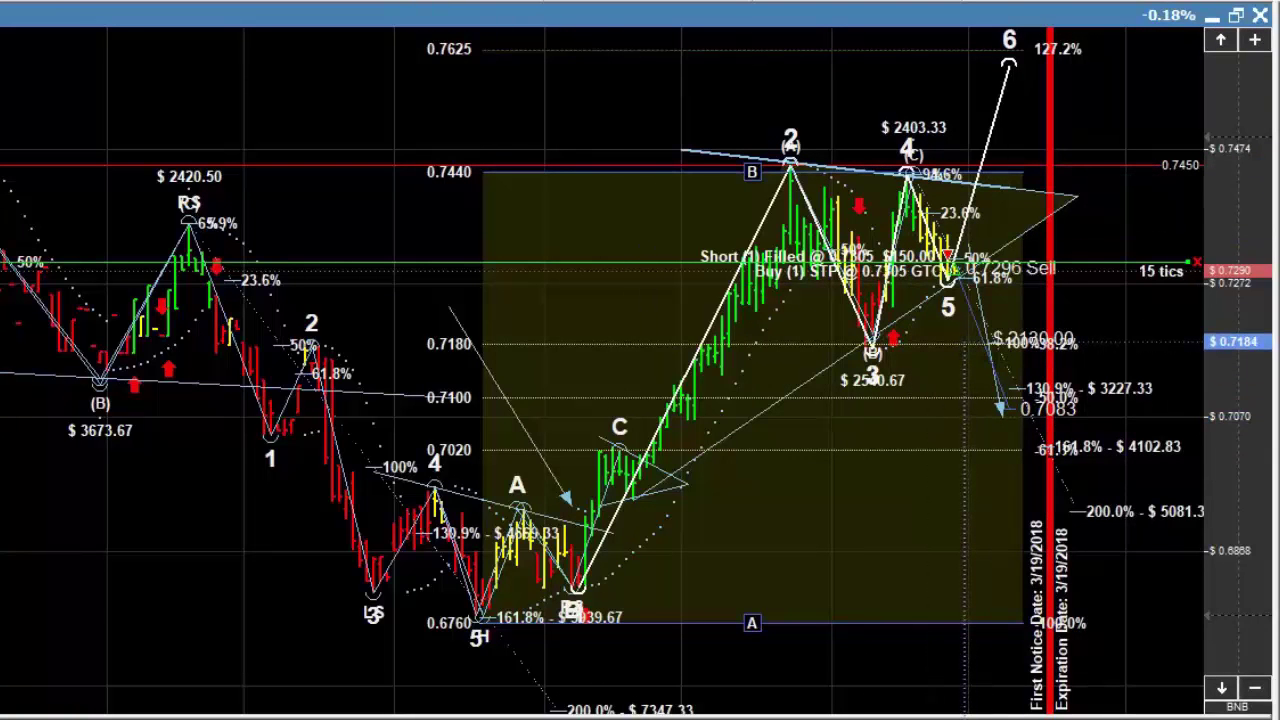
mouse_move(965, 342)
left_mouse_down()
mouse_move(1012, 456)
mouse_move(1080, 455)
left_mouse_up()
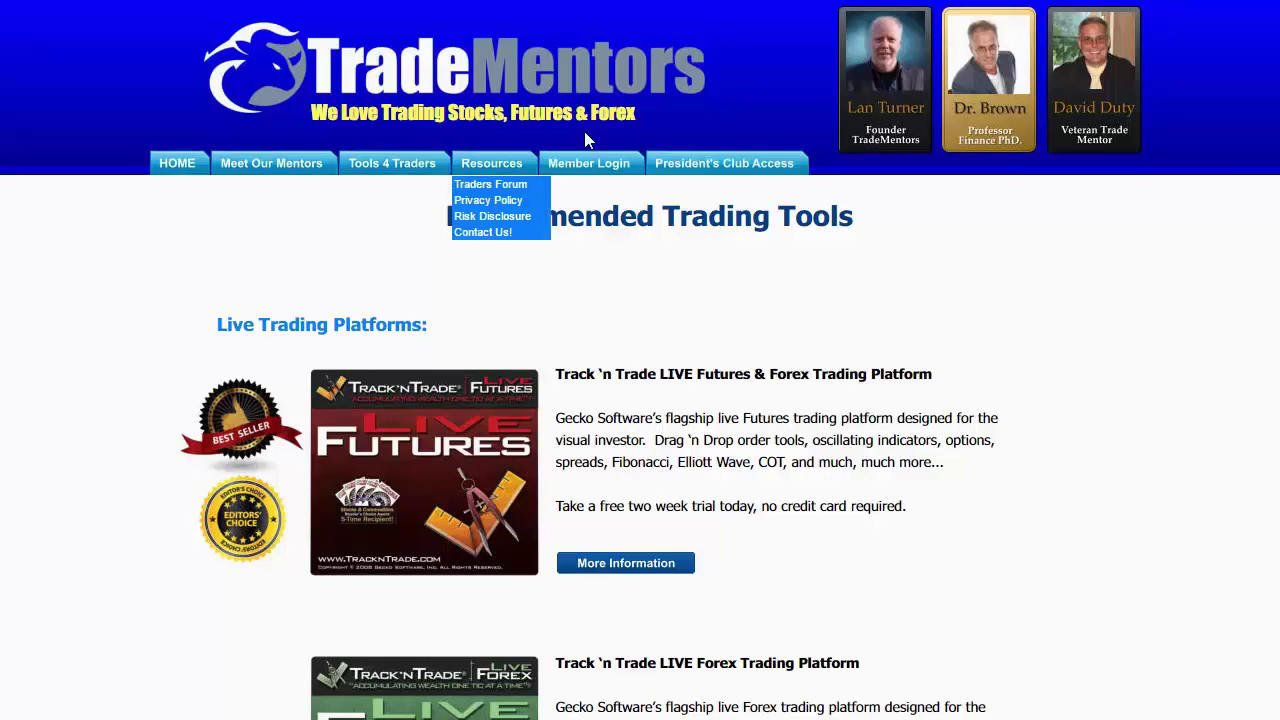
Switch to the TradeMentors website, open its Software Tools page, and review the live trading platforms and research tools
mouse_move(385, 172)
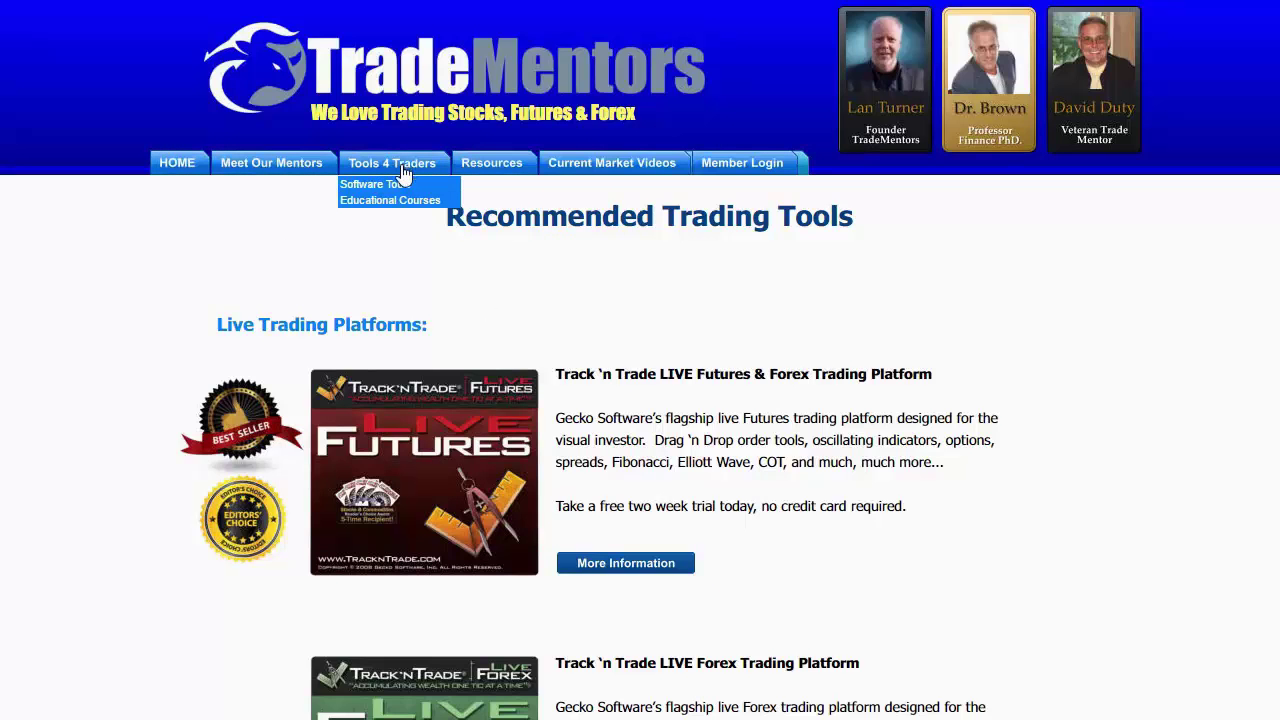
left_click(404, 188)
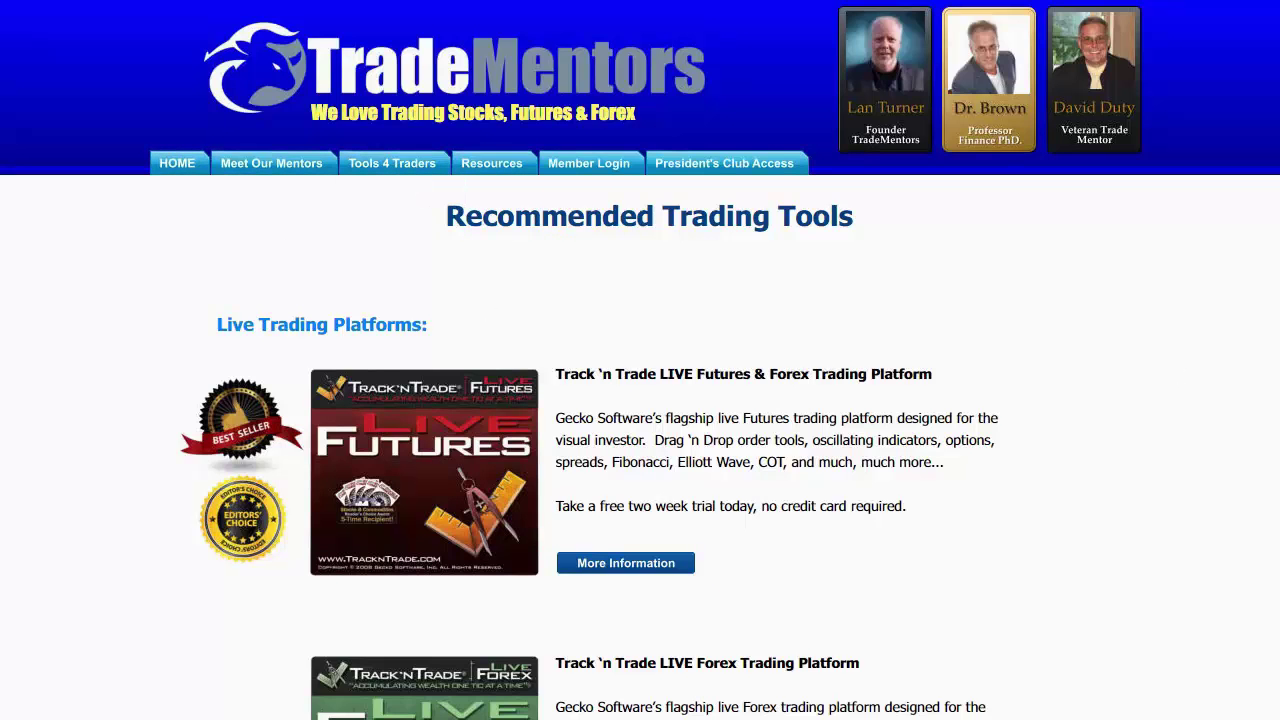
scroll(640, 360, "down", 2)
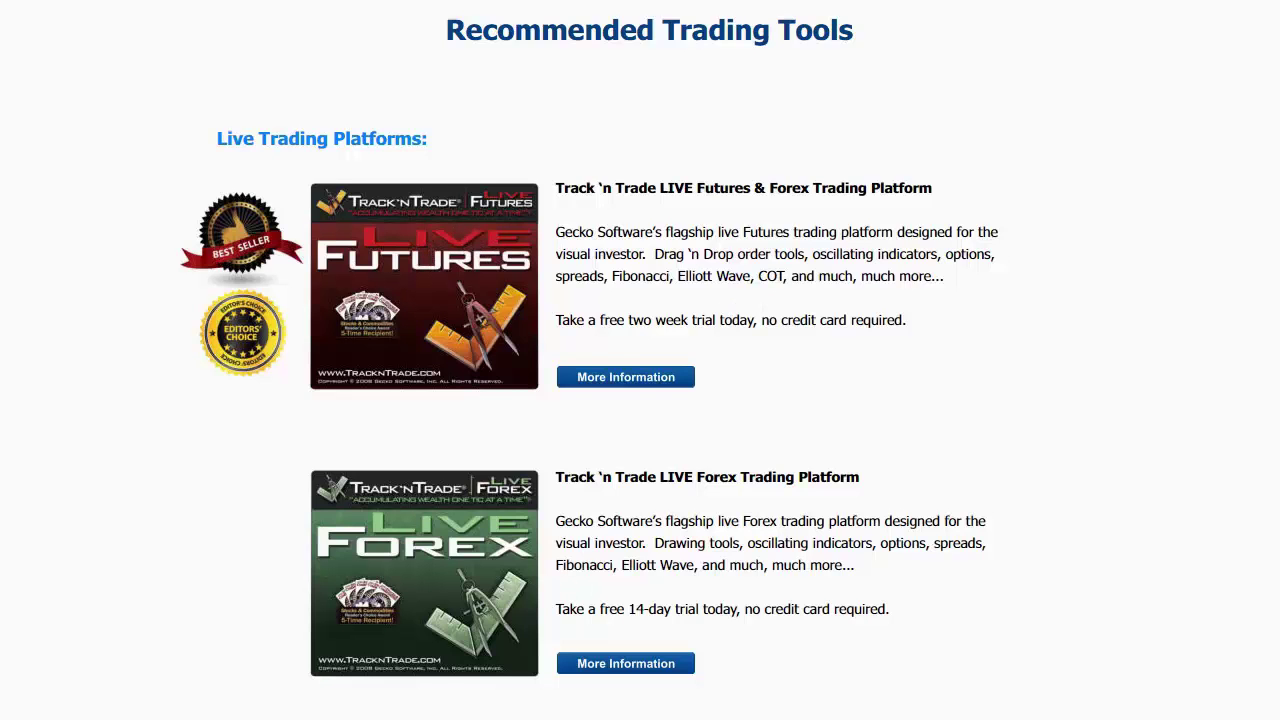
scroll(640, 400, "down", 10)
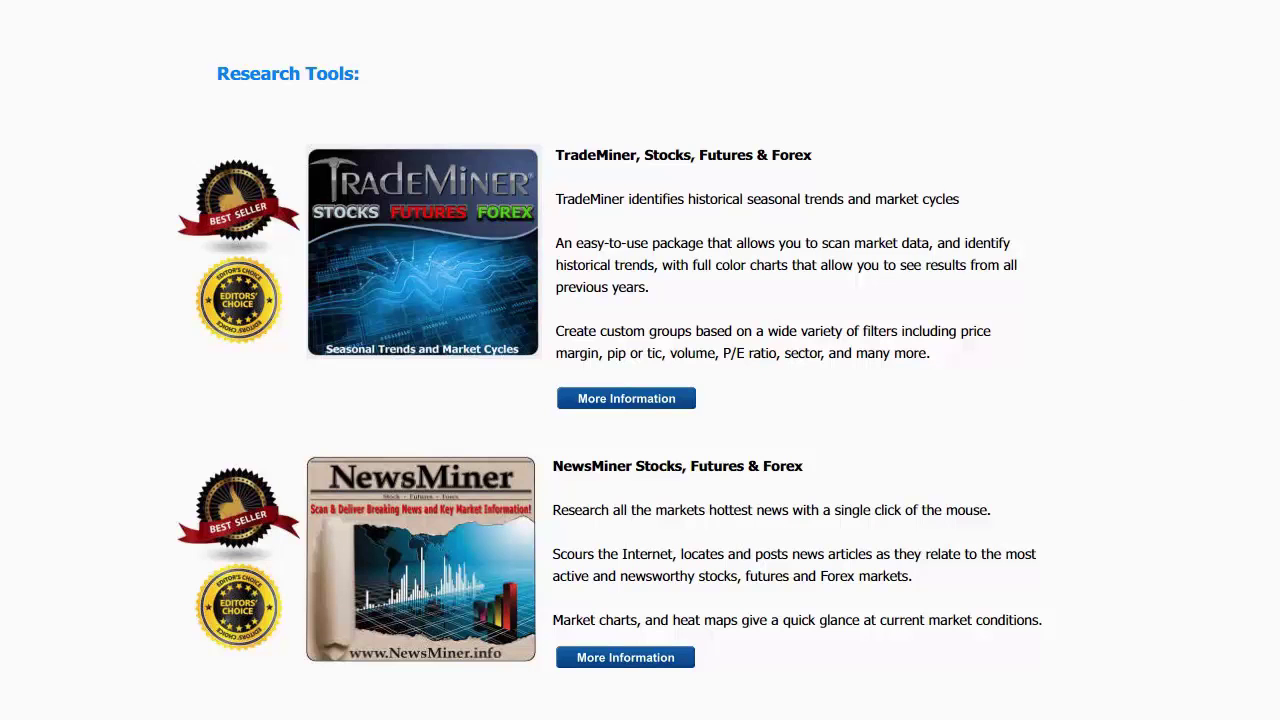
scroll(640, 360, "up", 15)
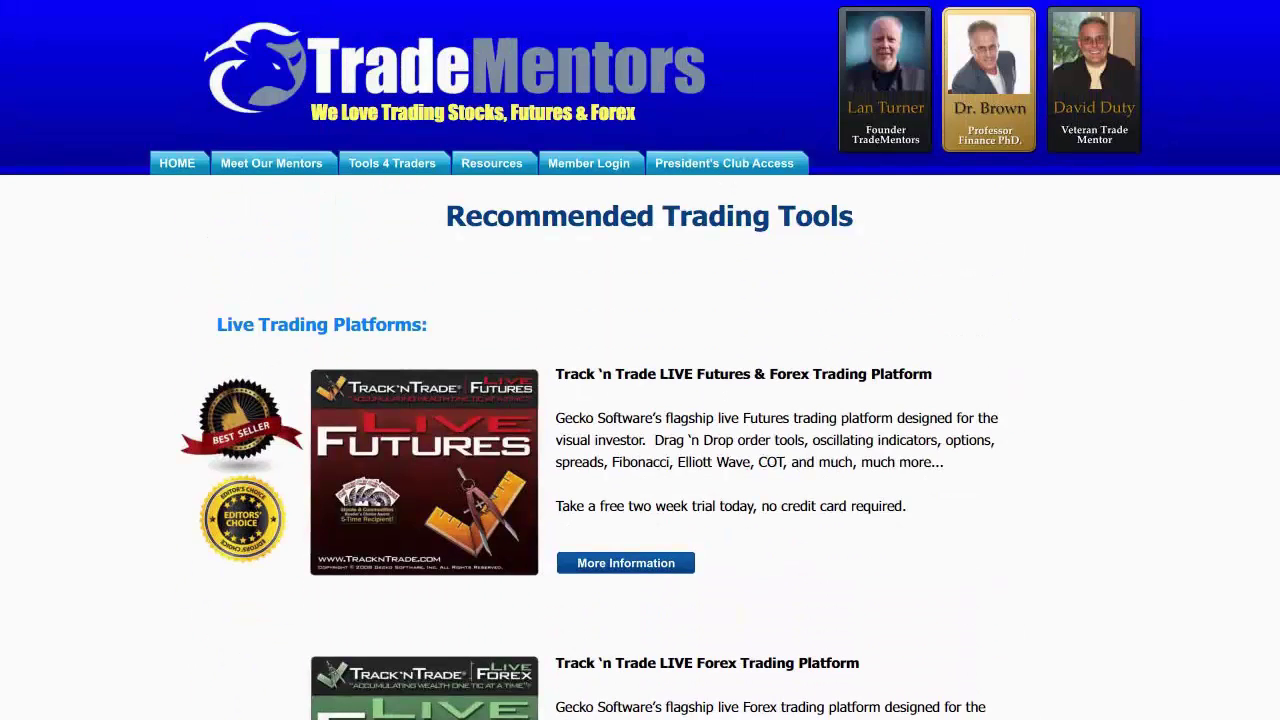